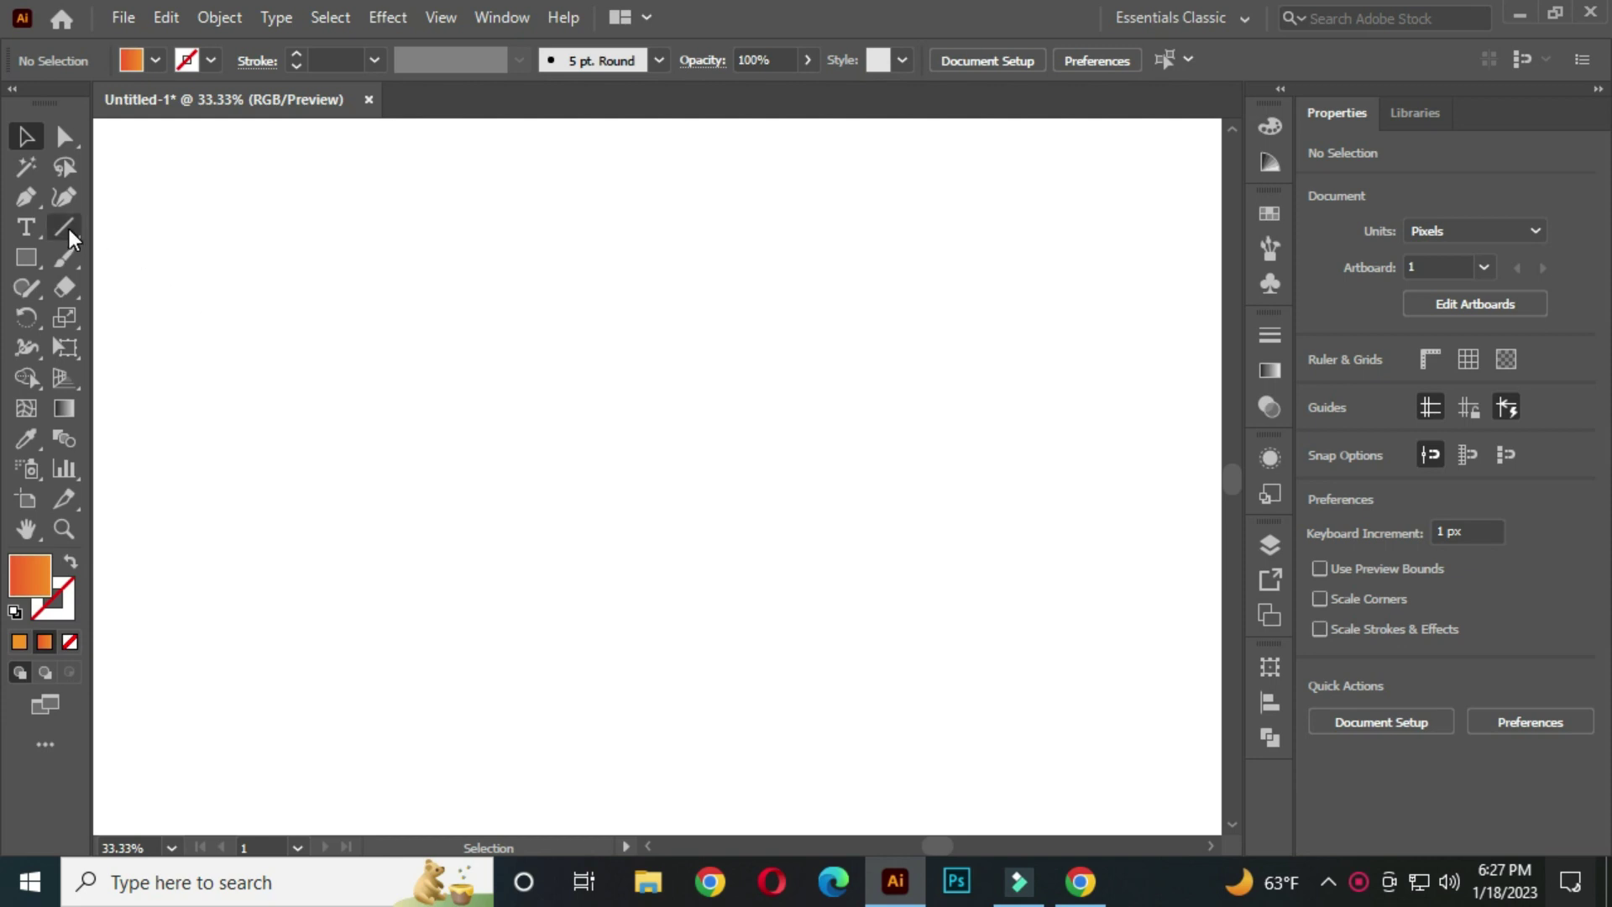
Draw a long vertical line on the left of the artboard with the Line Segment Tool
click(69, 228)
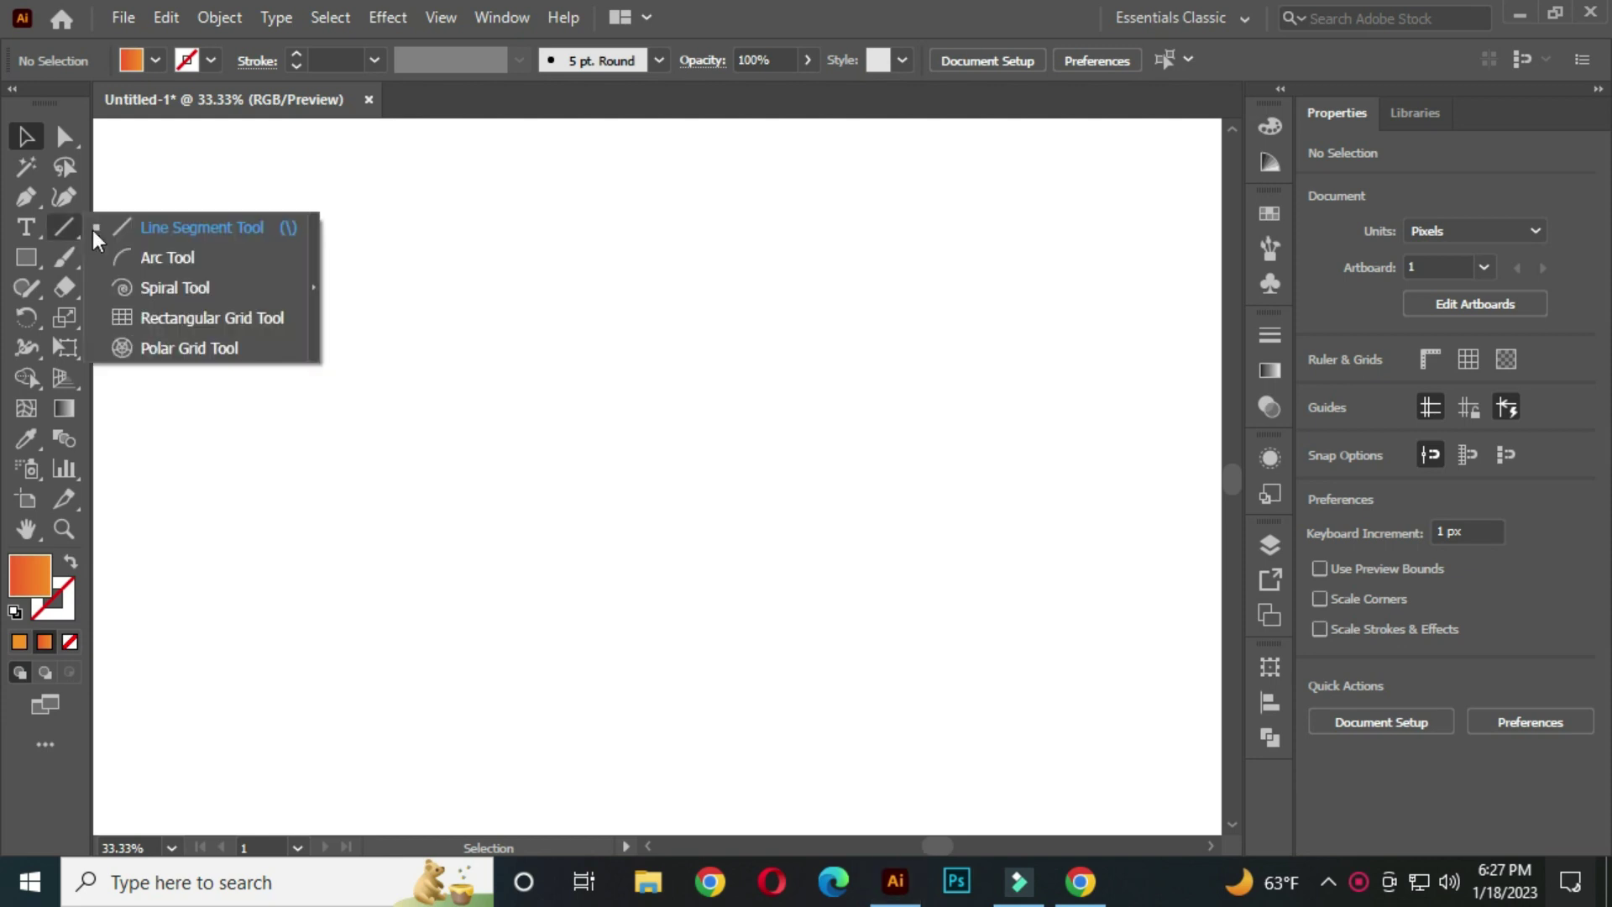
click(215, 238)
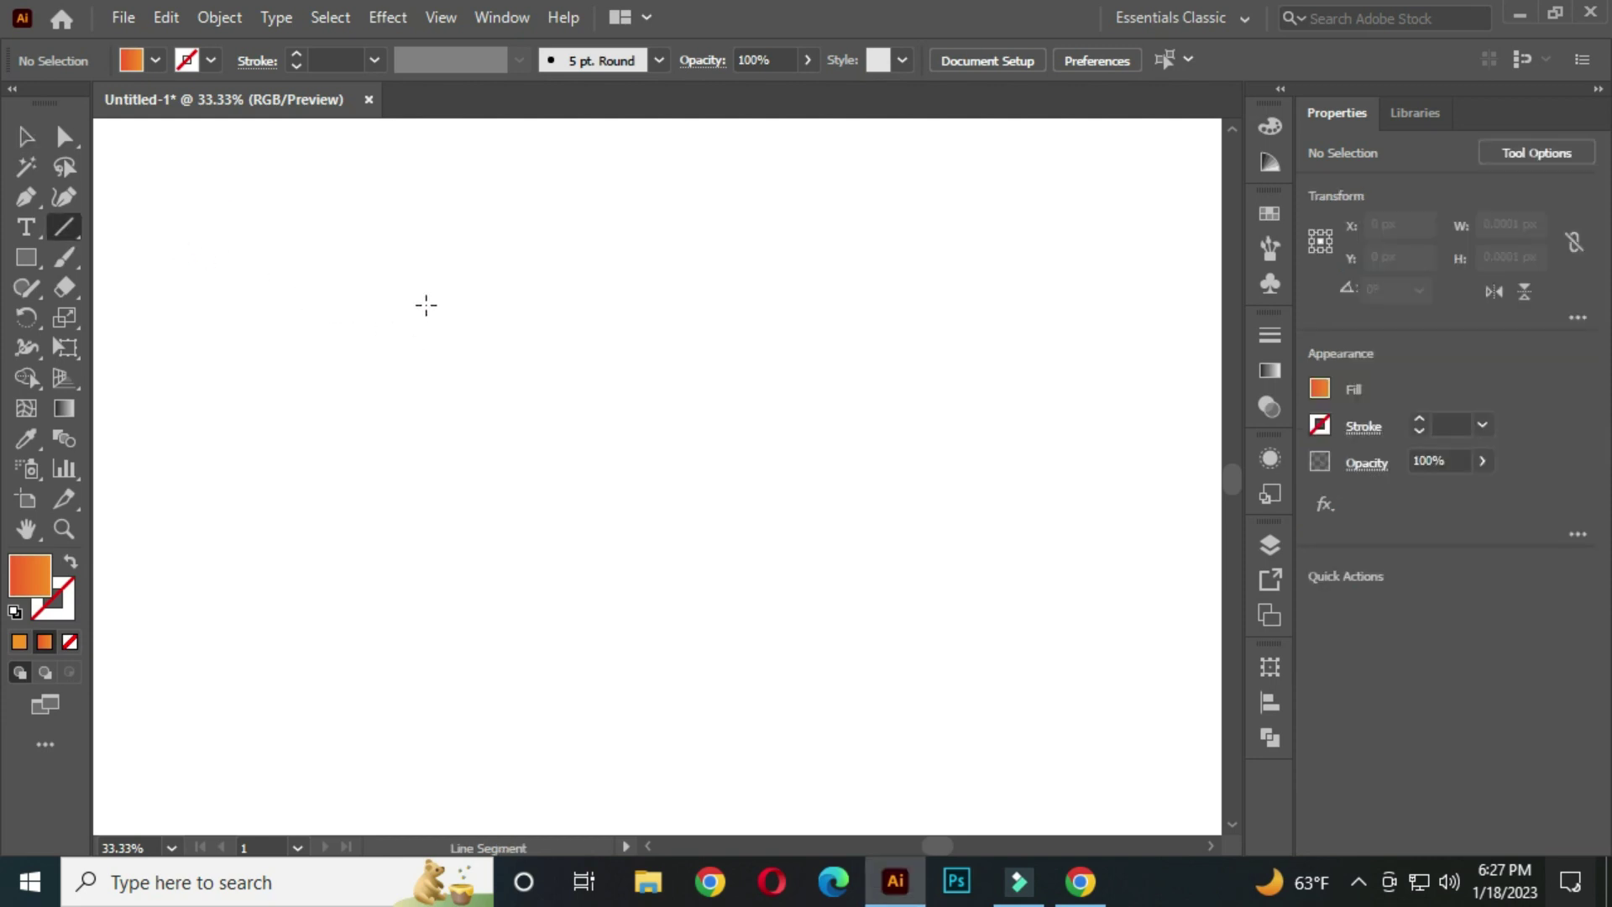
drag(435, 230, 435, 710)
Give the line a black stroke of 4 pt, then deselect it
click(26, 136)
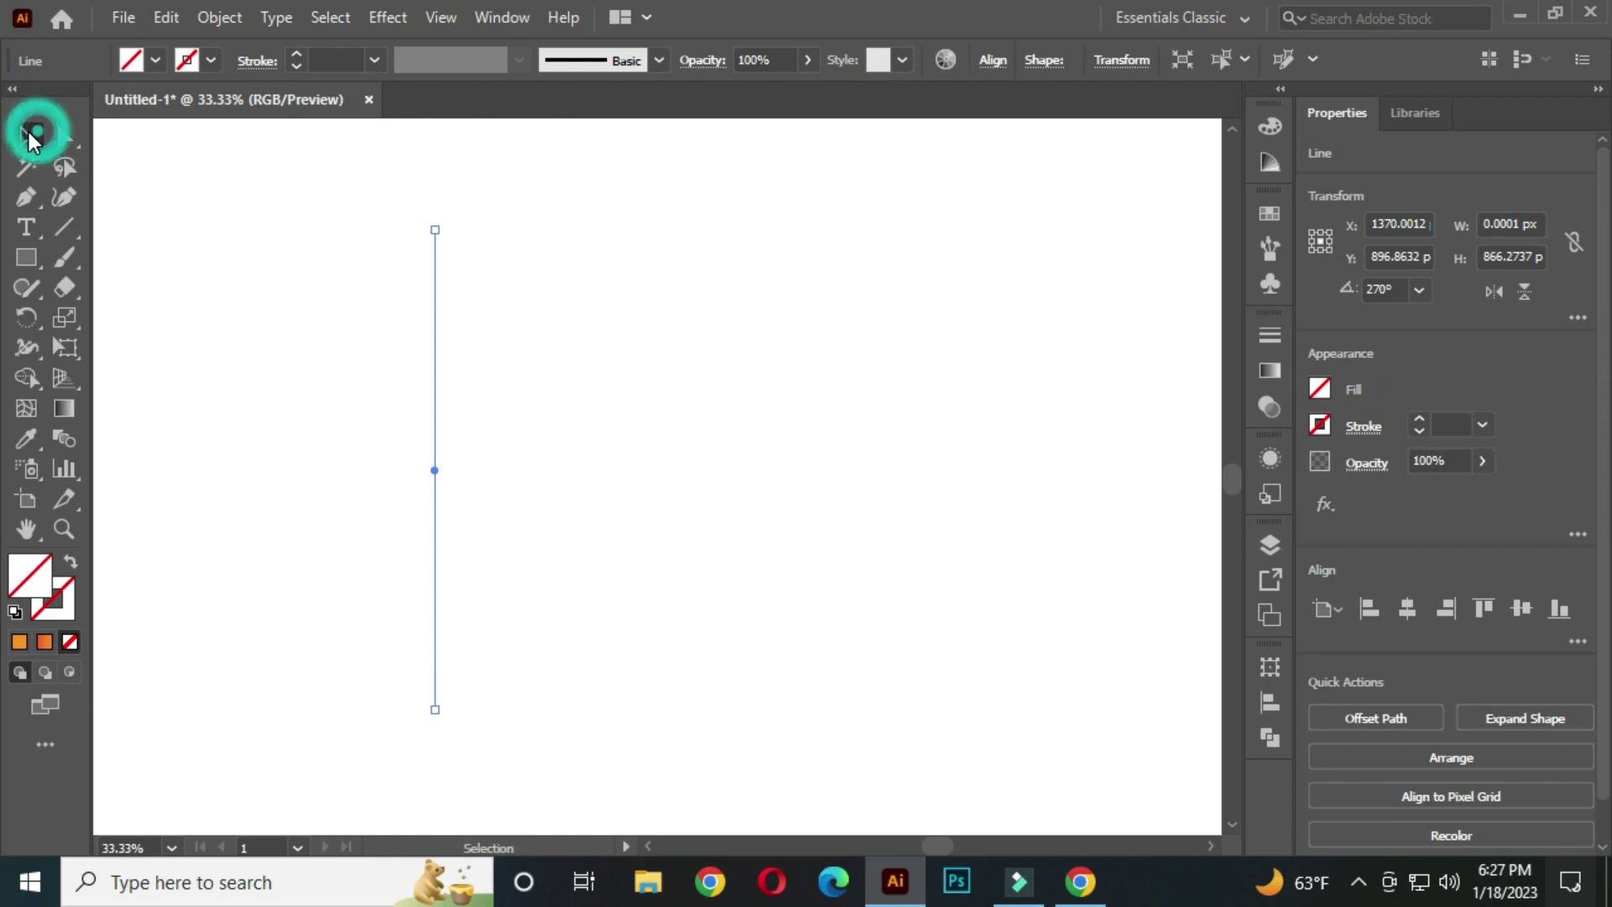
click(210, 60)
click(70, 101)
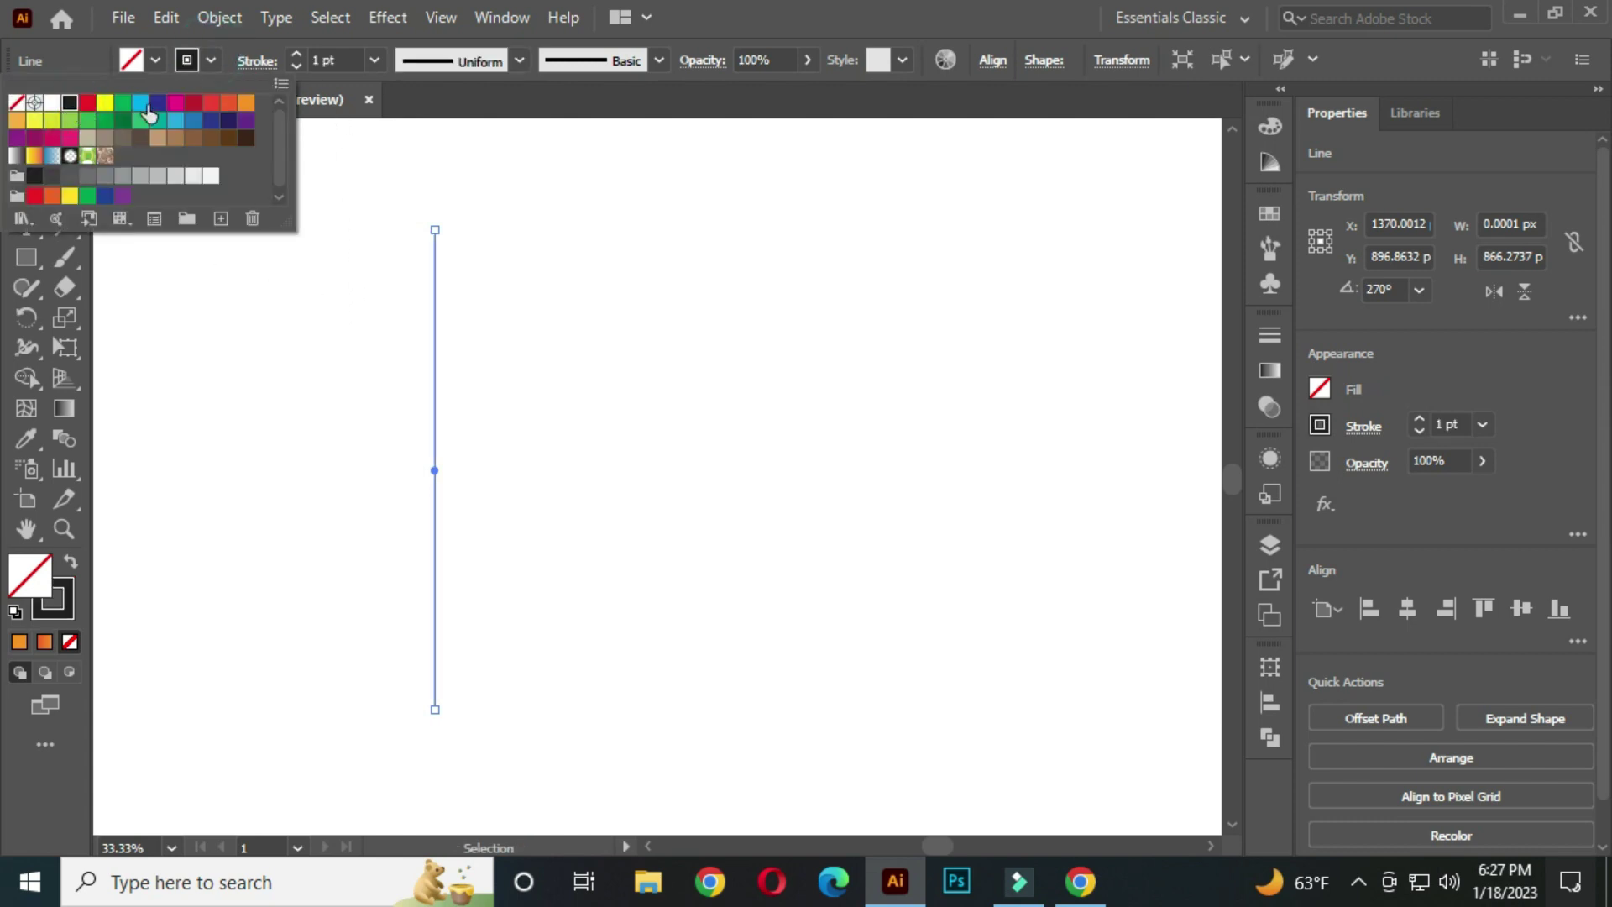
click(338, 59)
text(3)
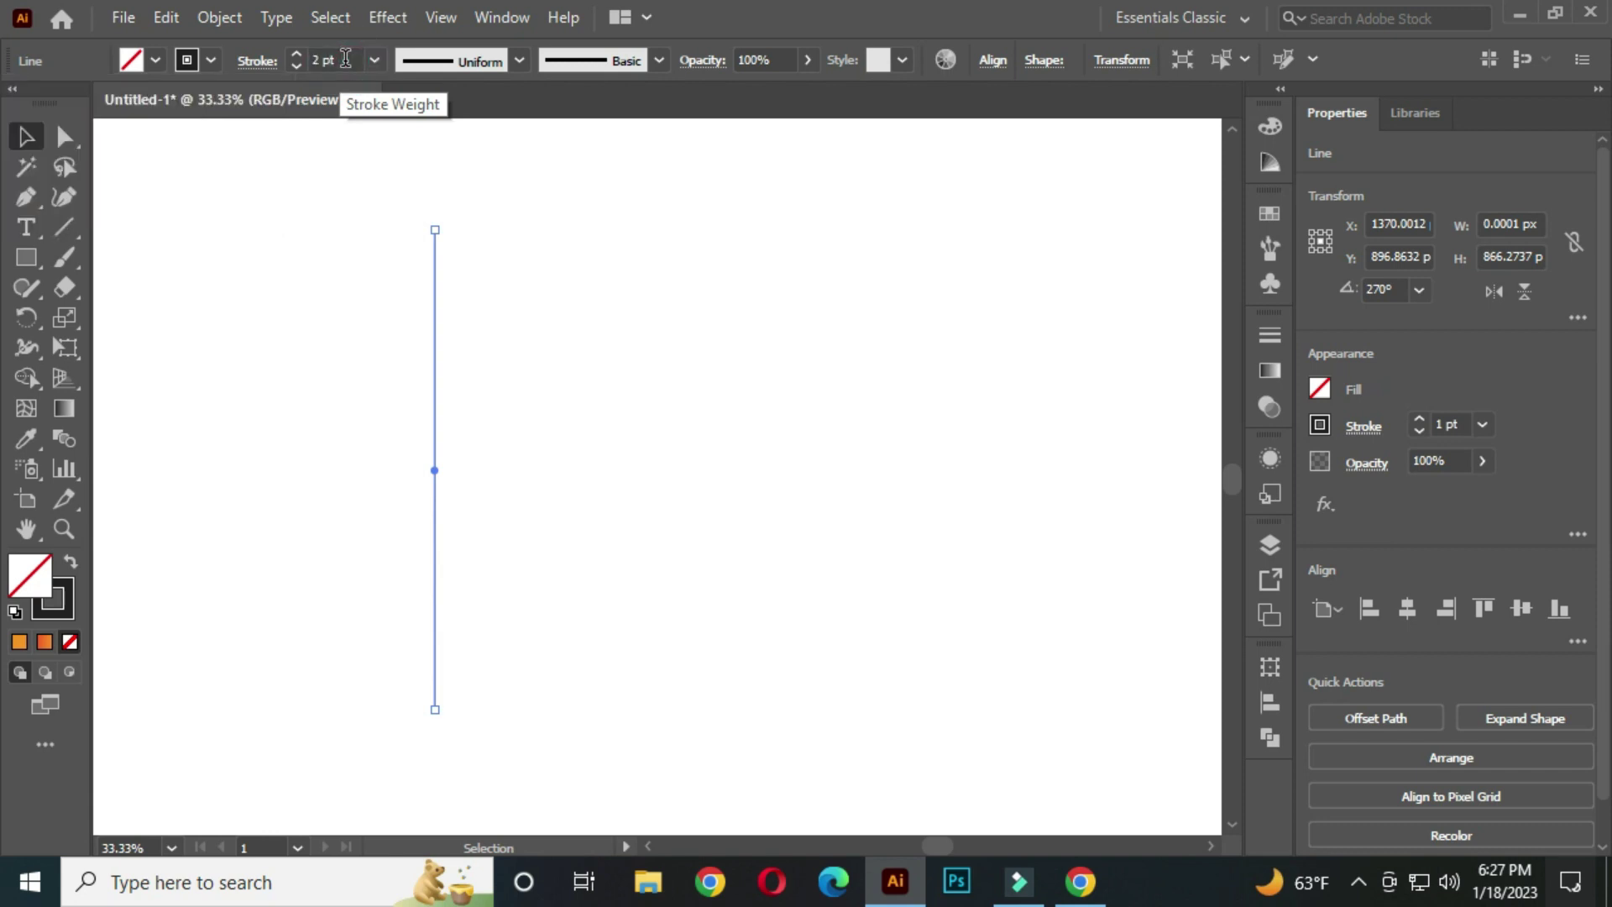
key(Return)
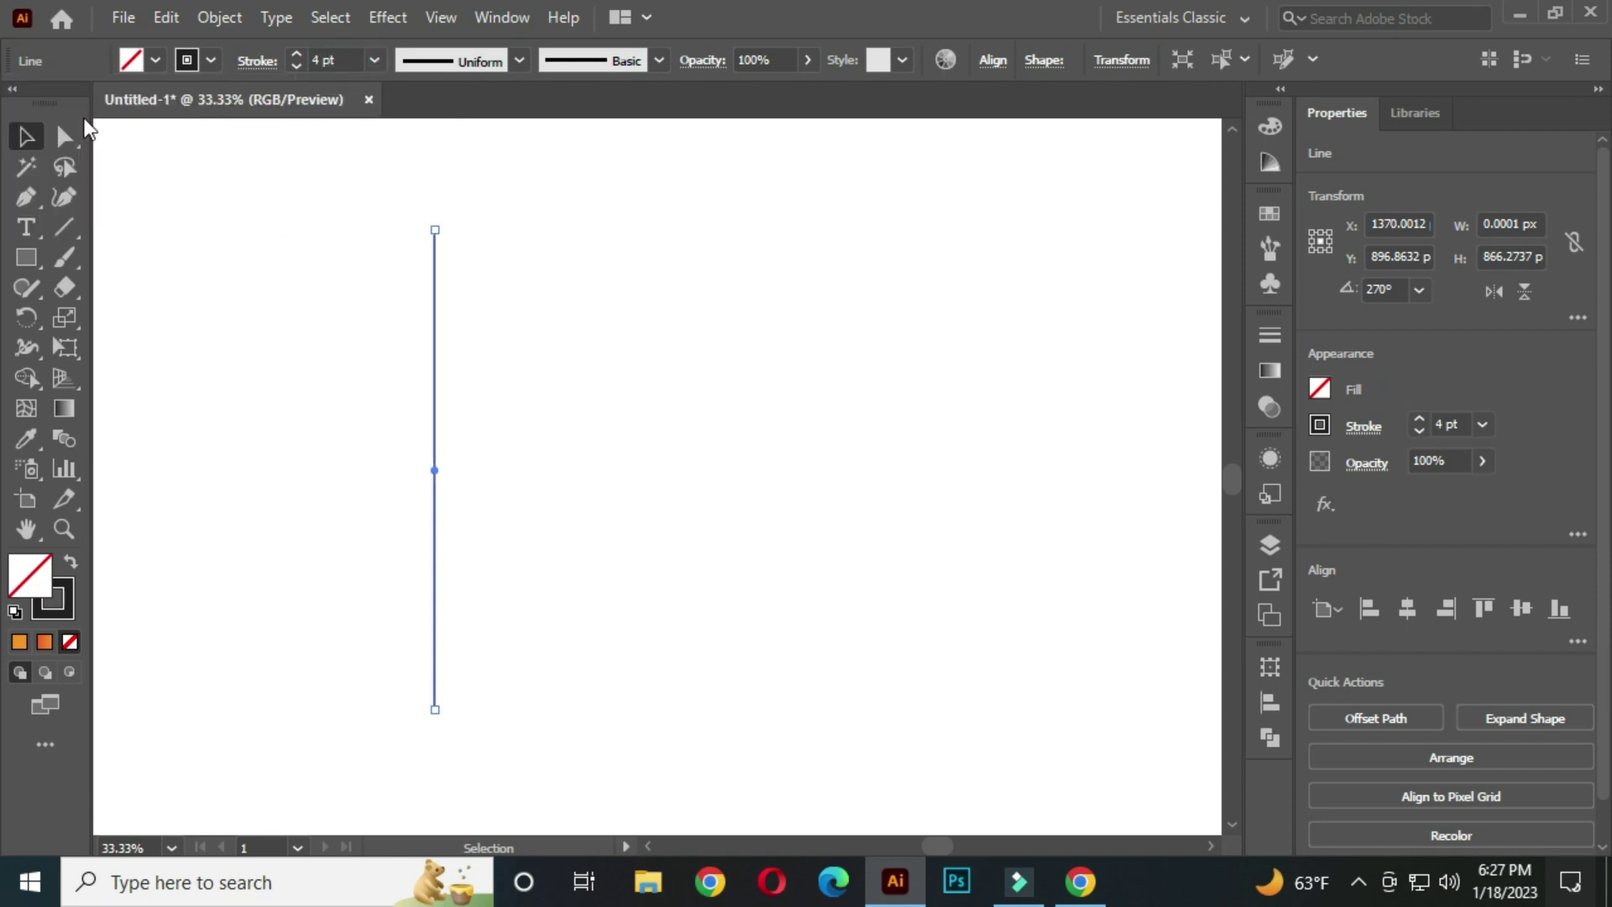
click(258, 227)
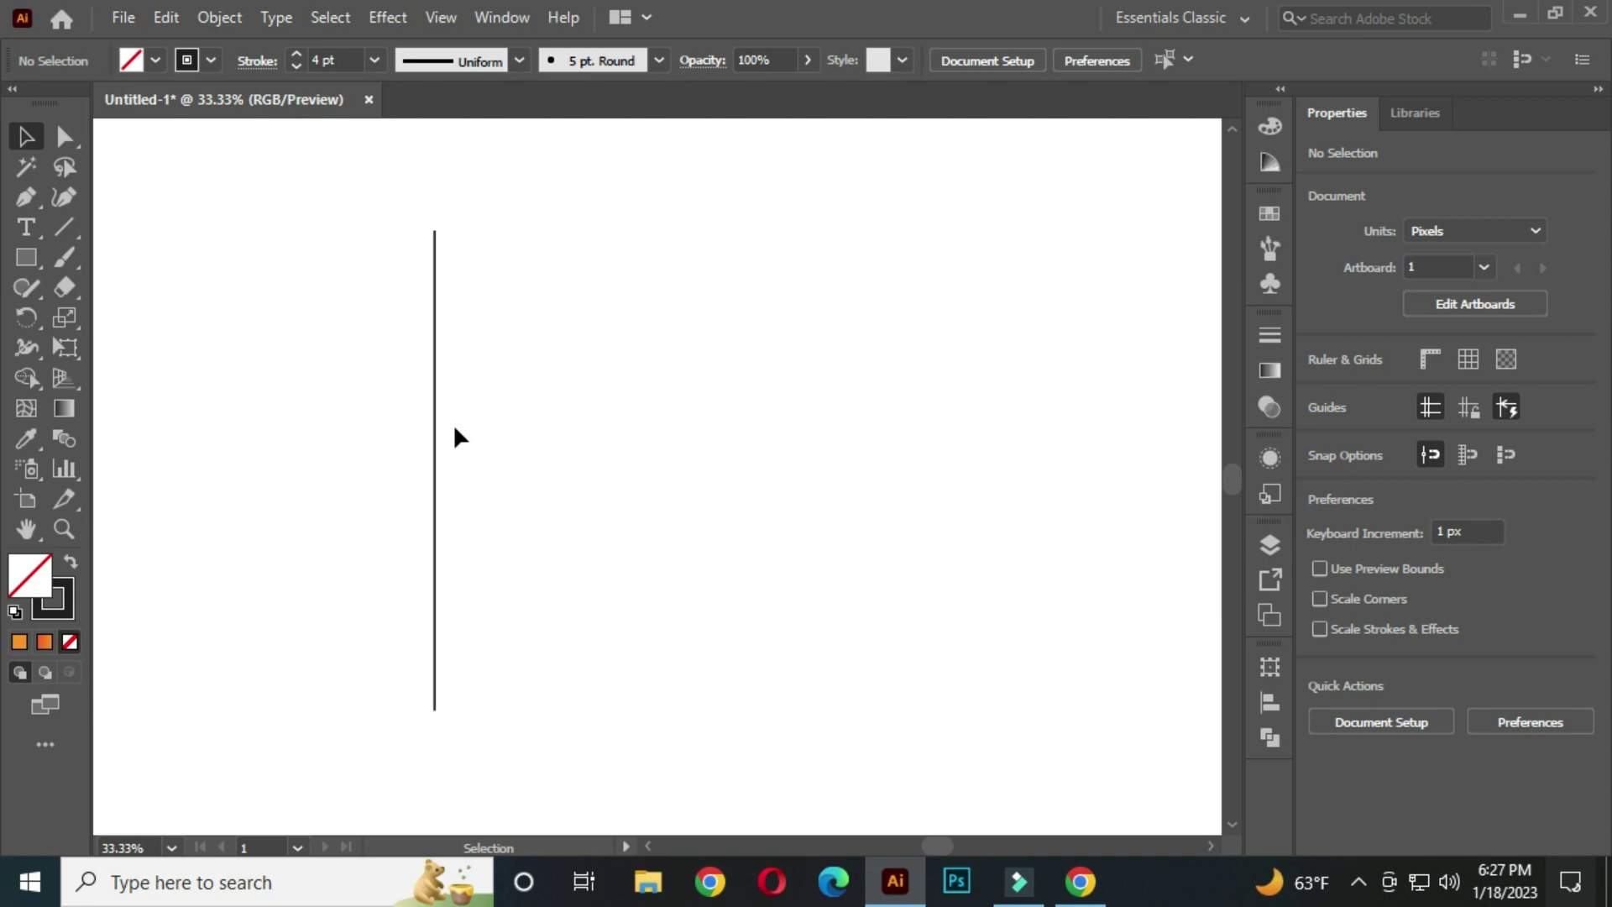
Duplicate the line into ten evenly spaced vertical lines about 61 px apart, then select them all
drag(383, 265, 472, 405)
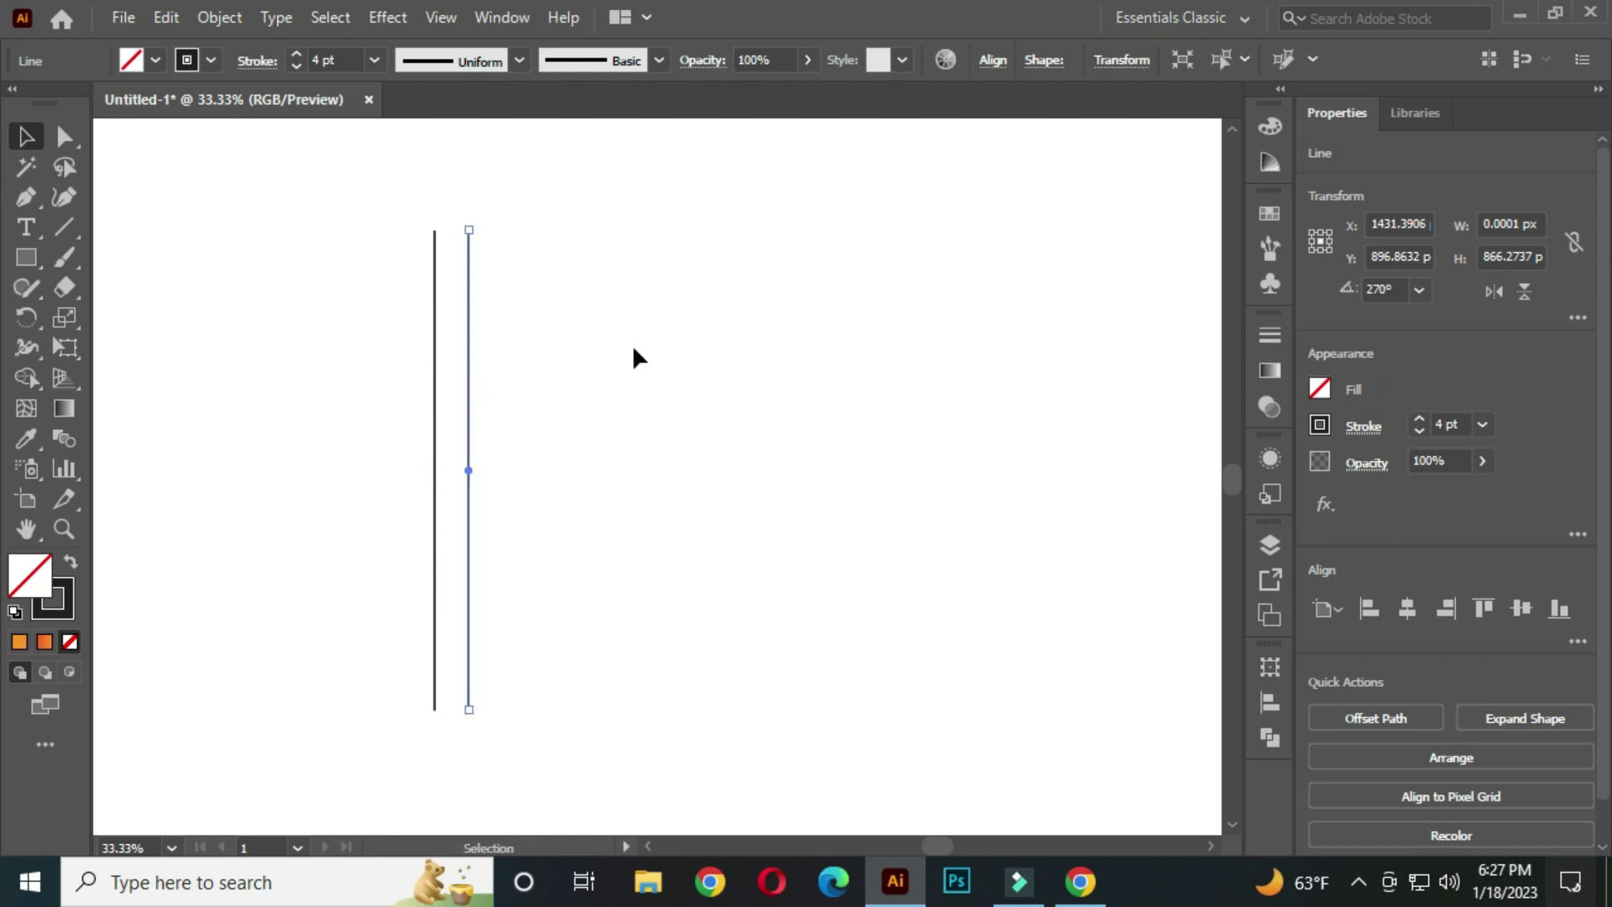
key(ctrl)
key(ctrl+d)
key(ctrl+d)
key(ctrl+d)
key(ctrl+d)
key(ctrl+d)
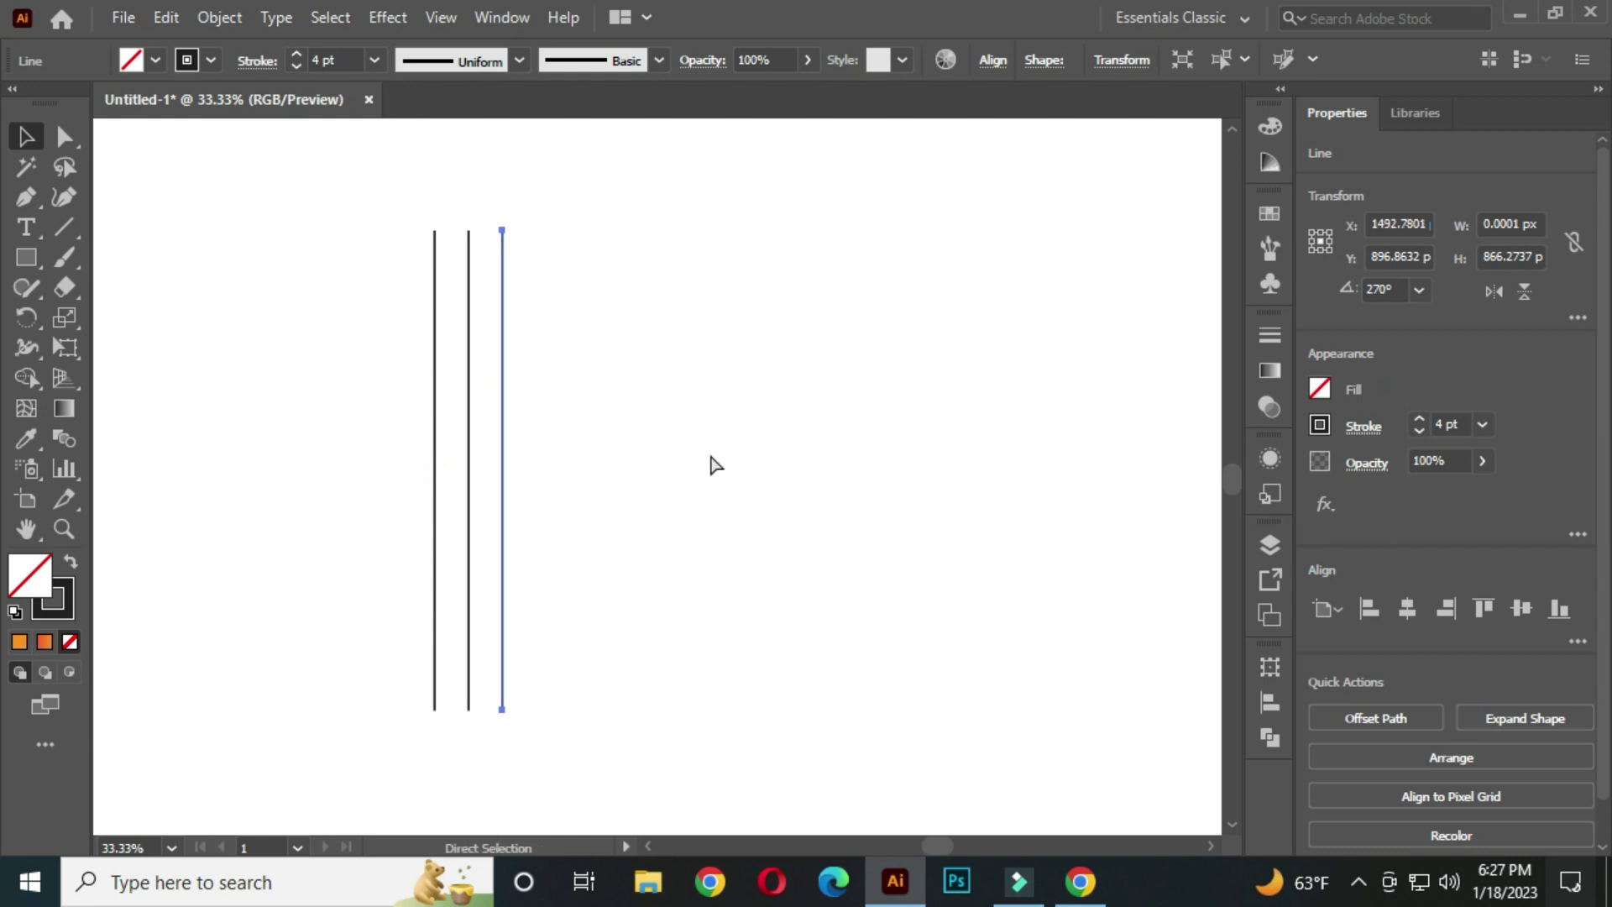
key(ctrl+d)
key(ctrl+d)
key(ctrl+d)
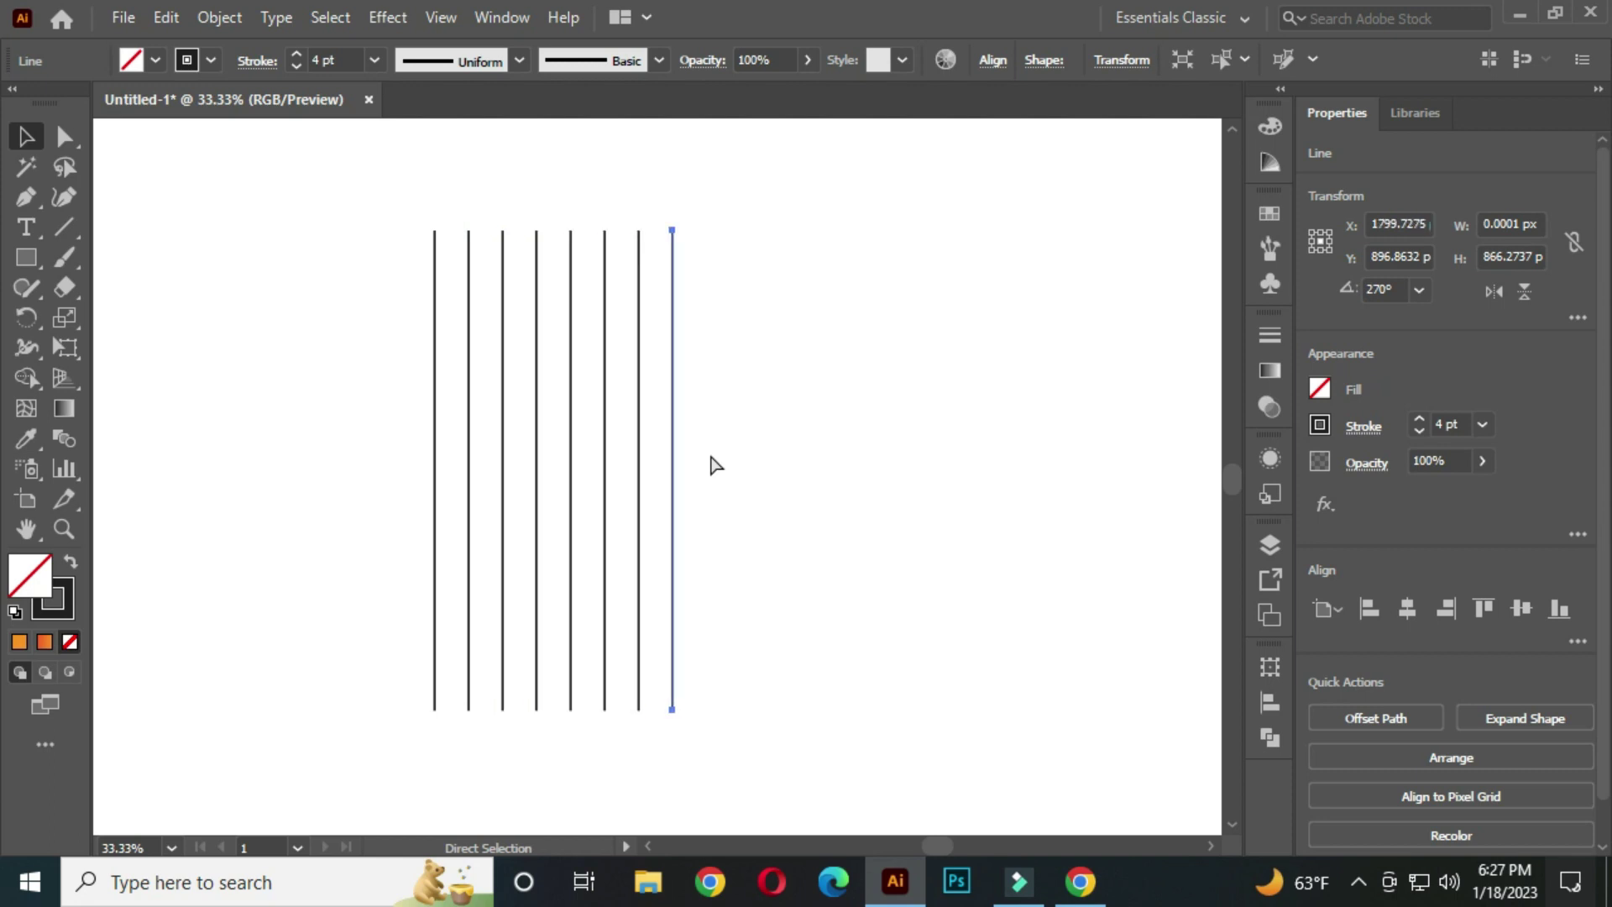
click(824, 448)
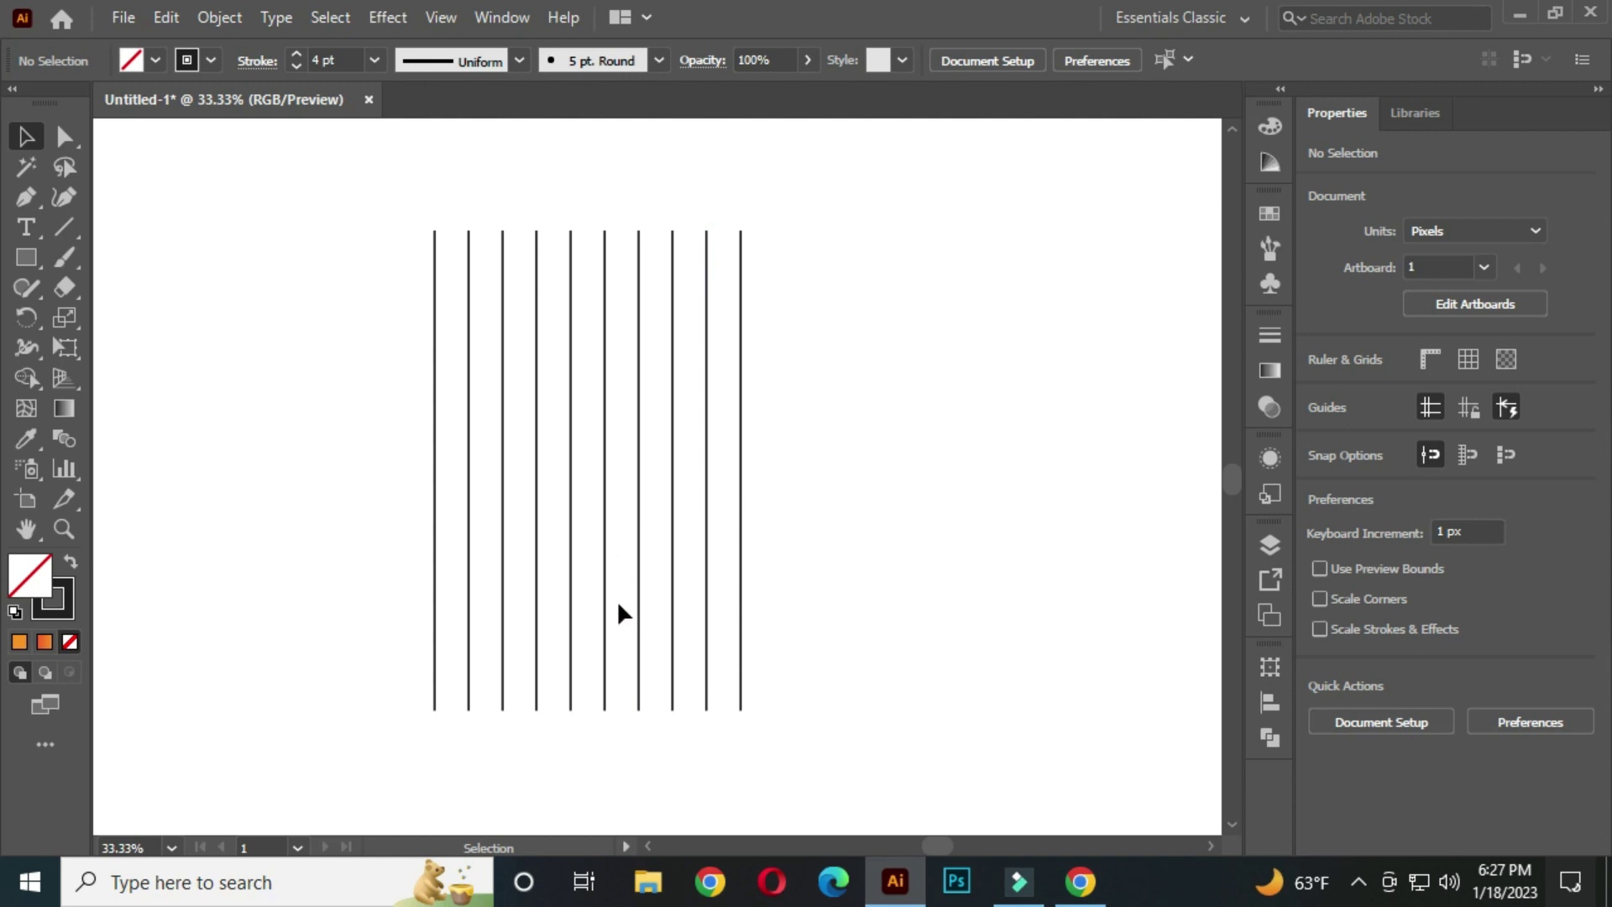
drag(714, 559, 746, 550)
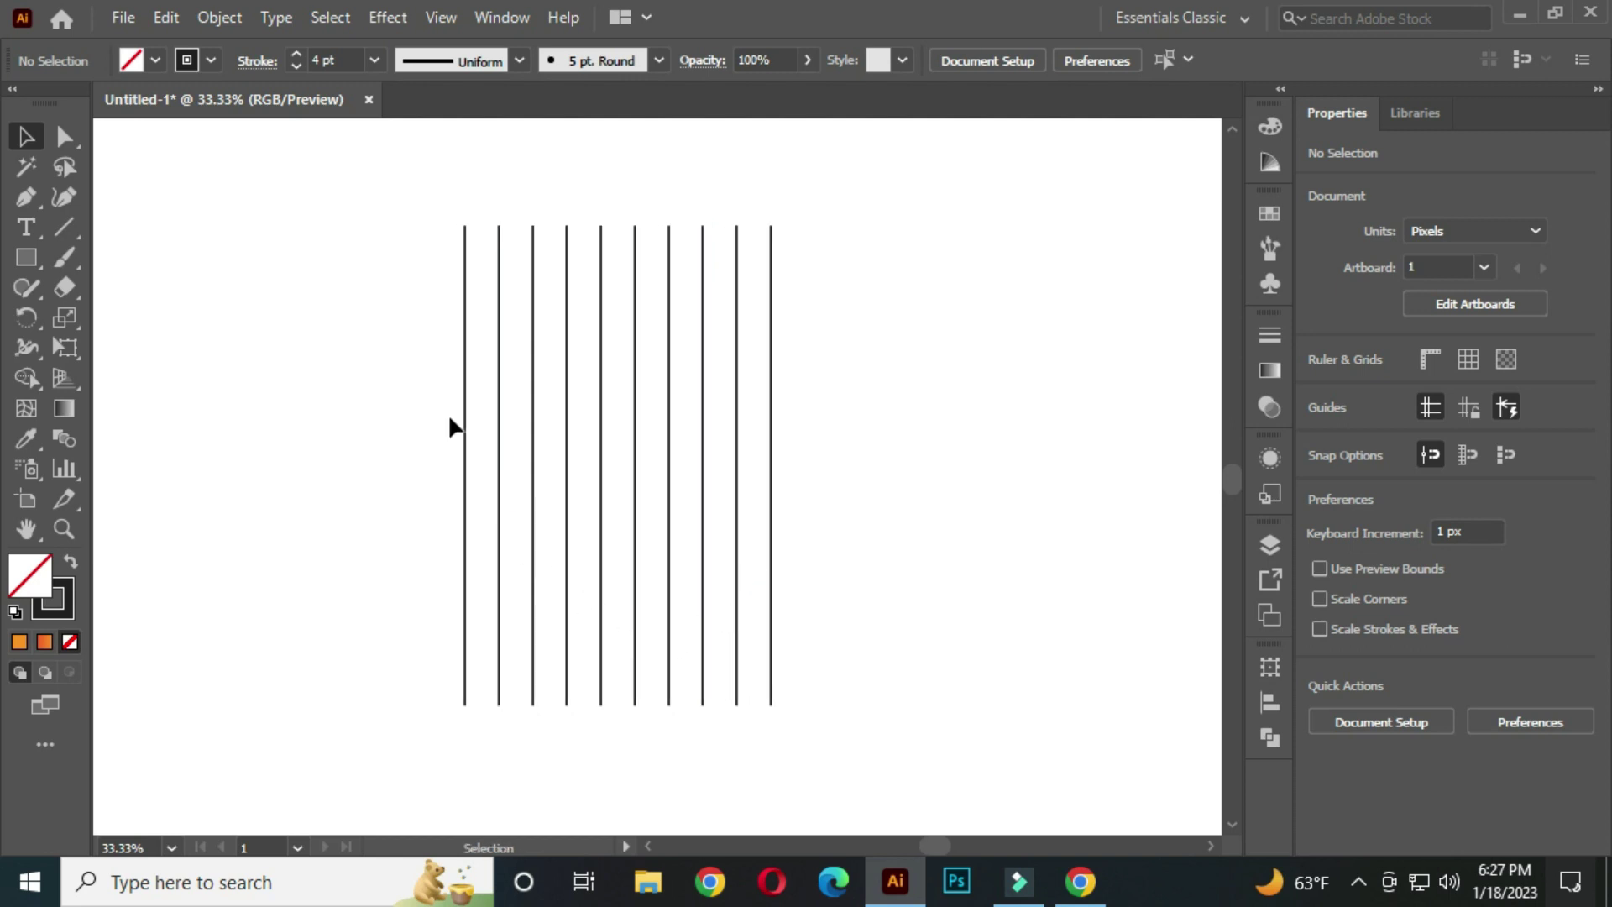
drag(412, 202, 905, 495)
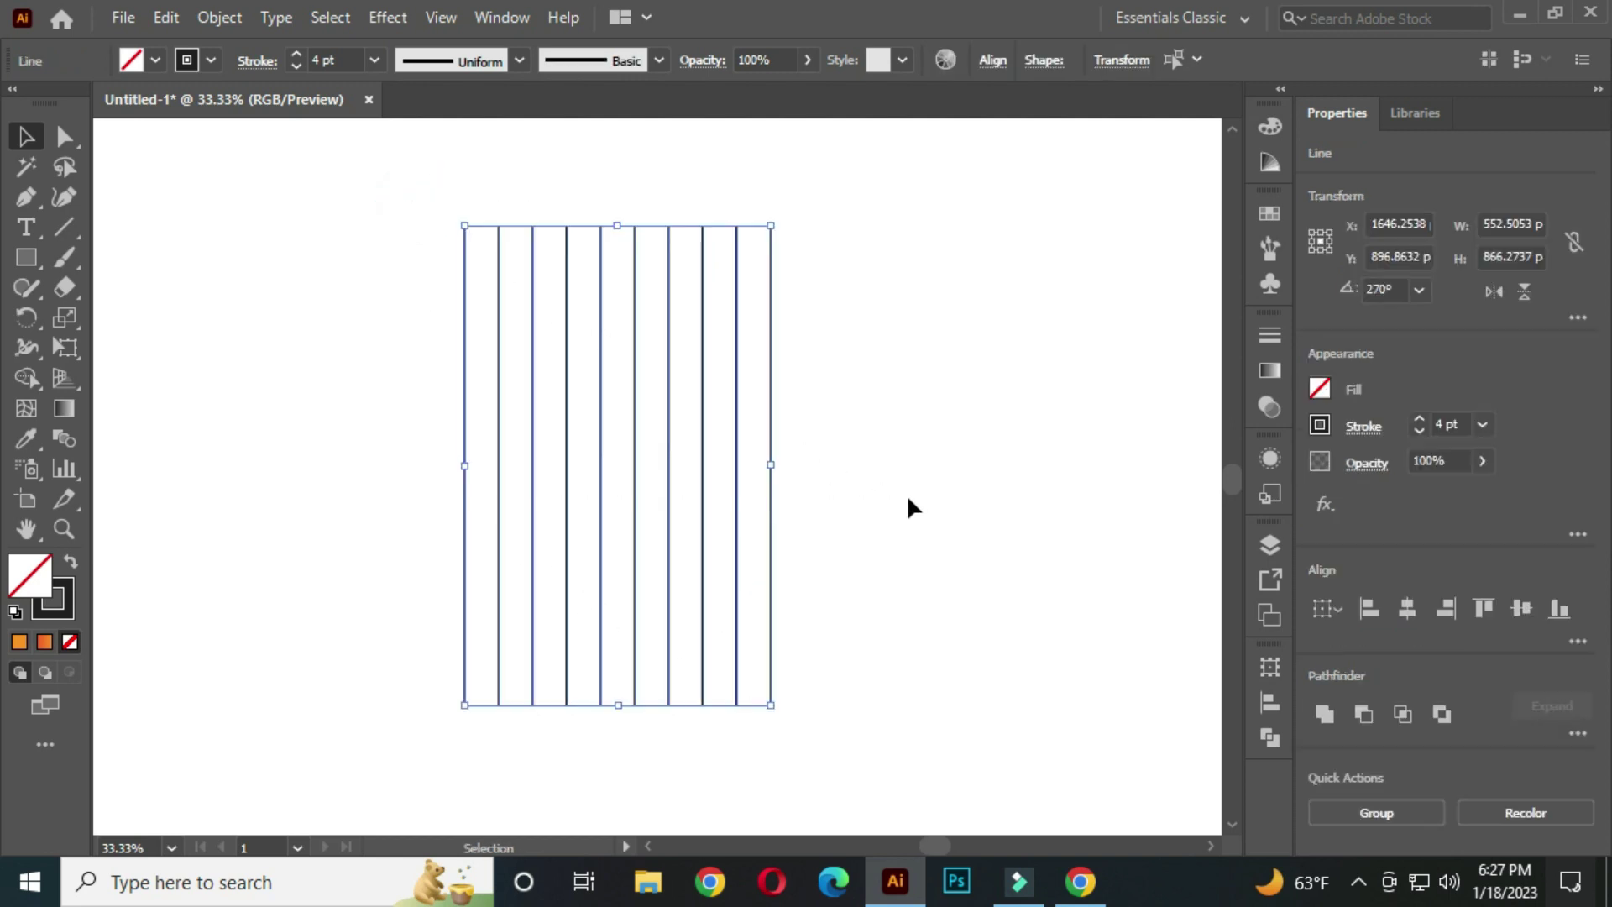
Make a copy of the ten lines rotated 60° so it crosses the originals
right_click(571, 269)
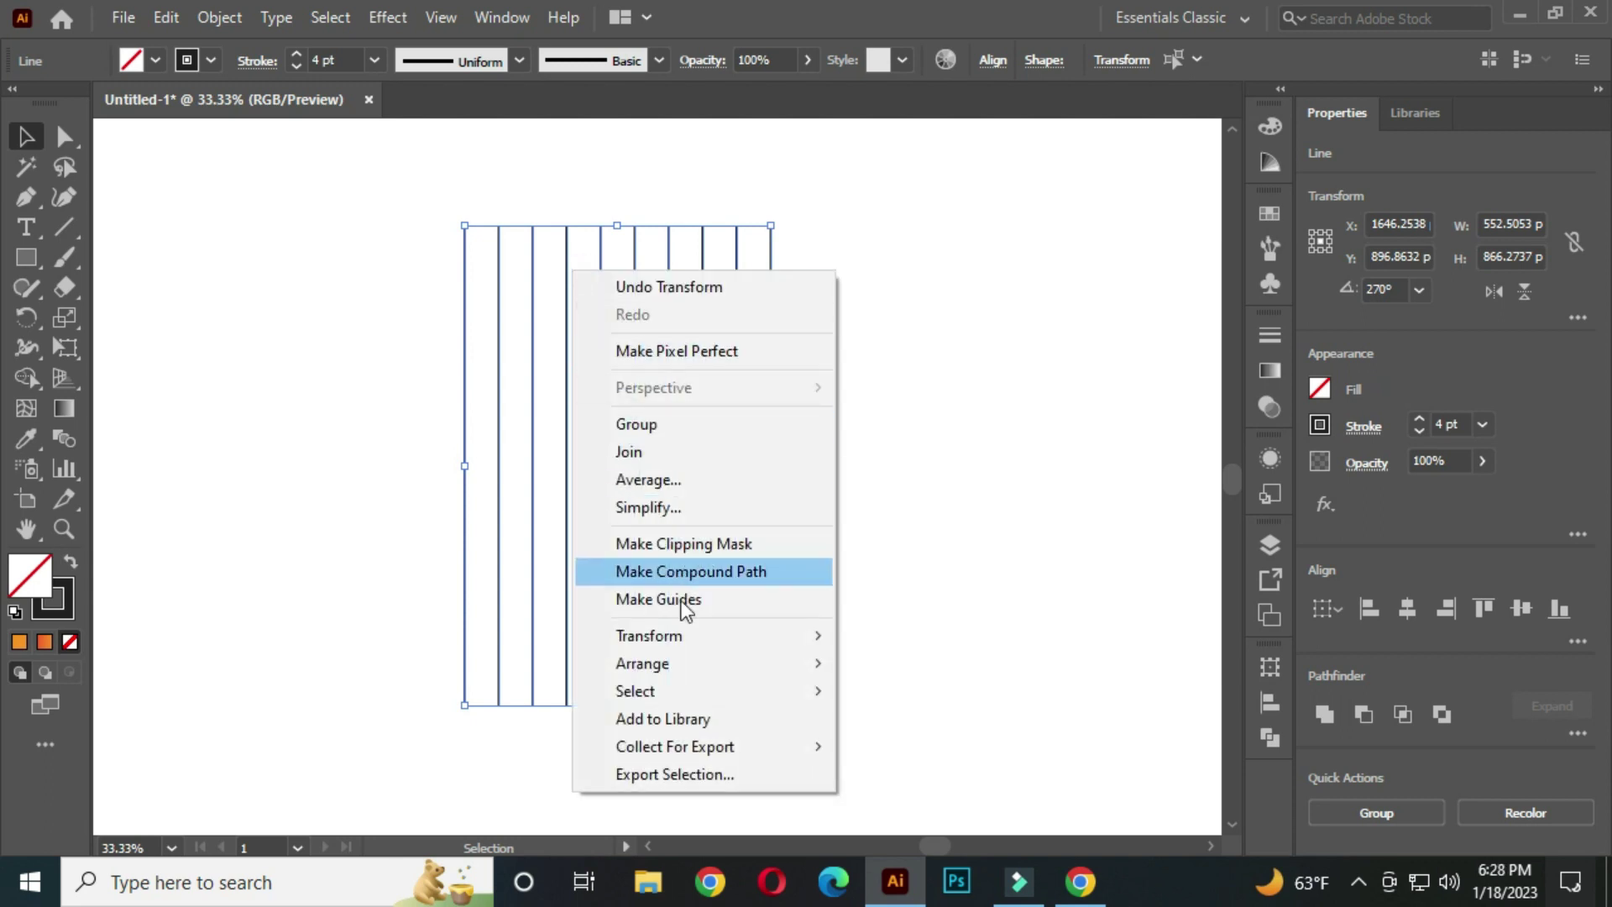
mouse_move(704, 641)
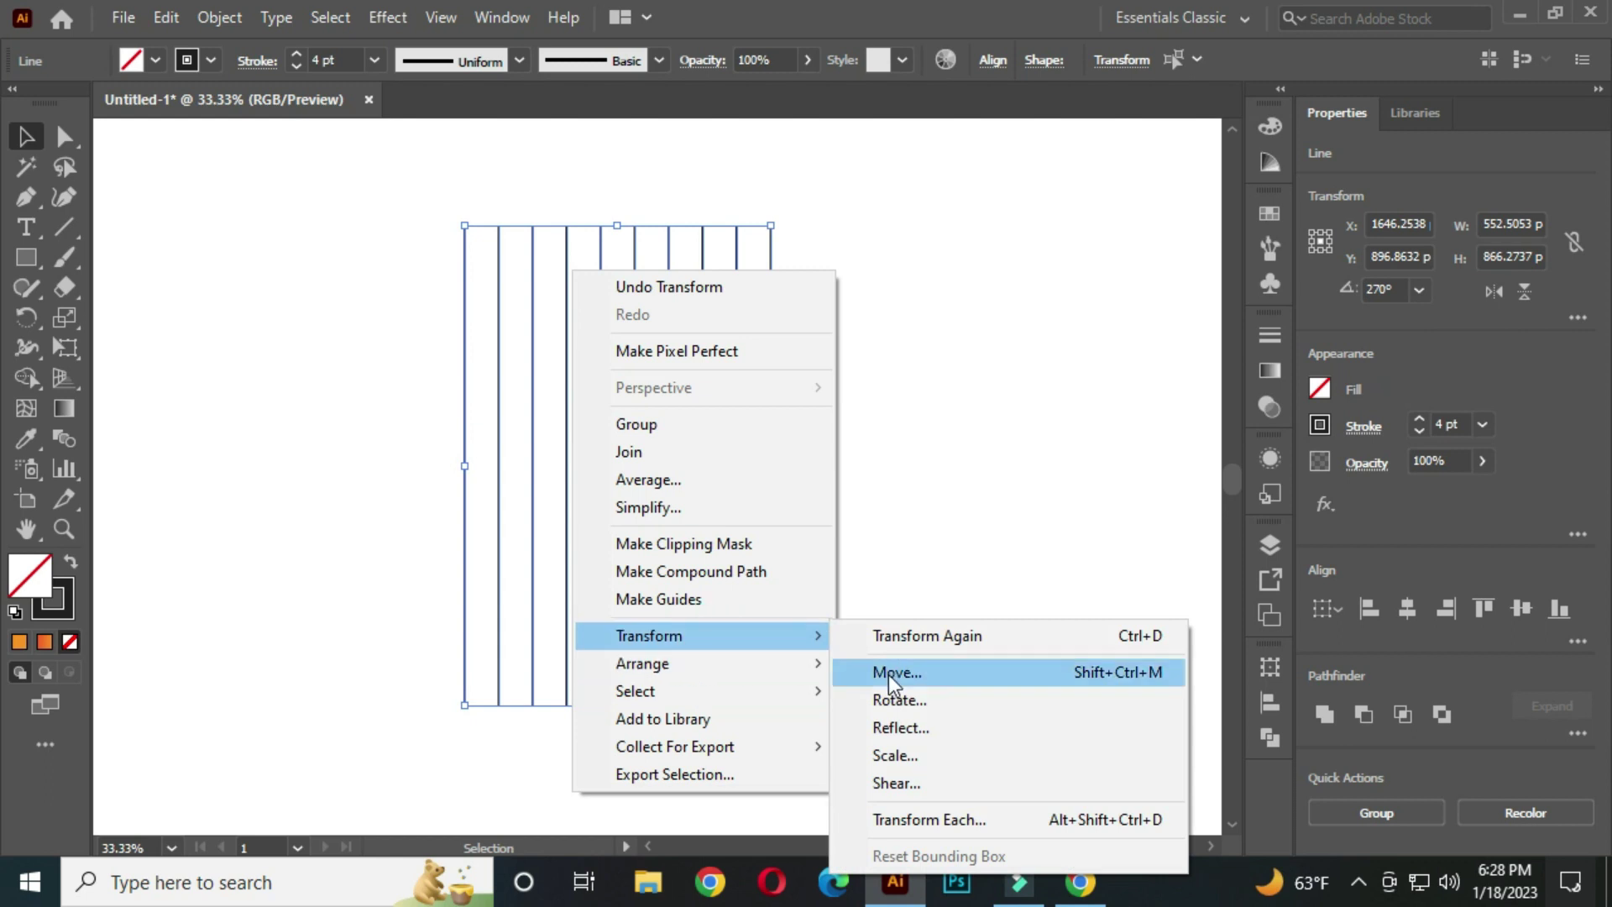
click(900, 700)
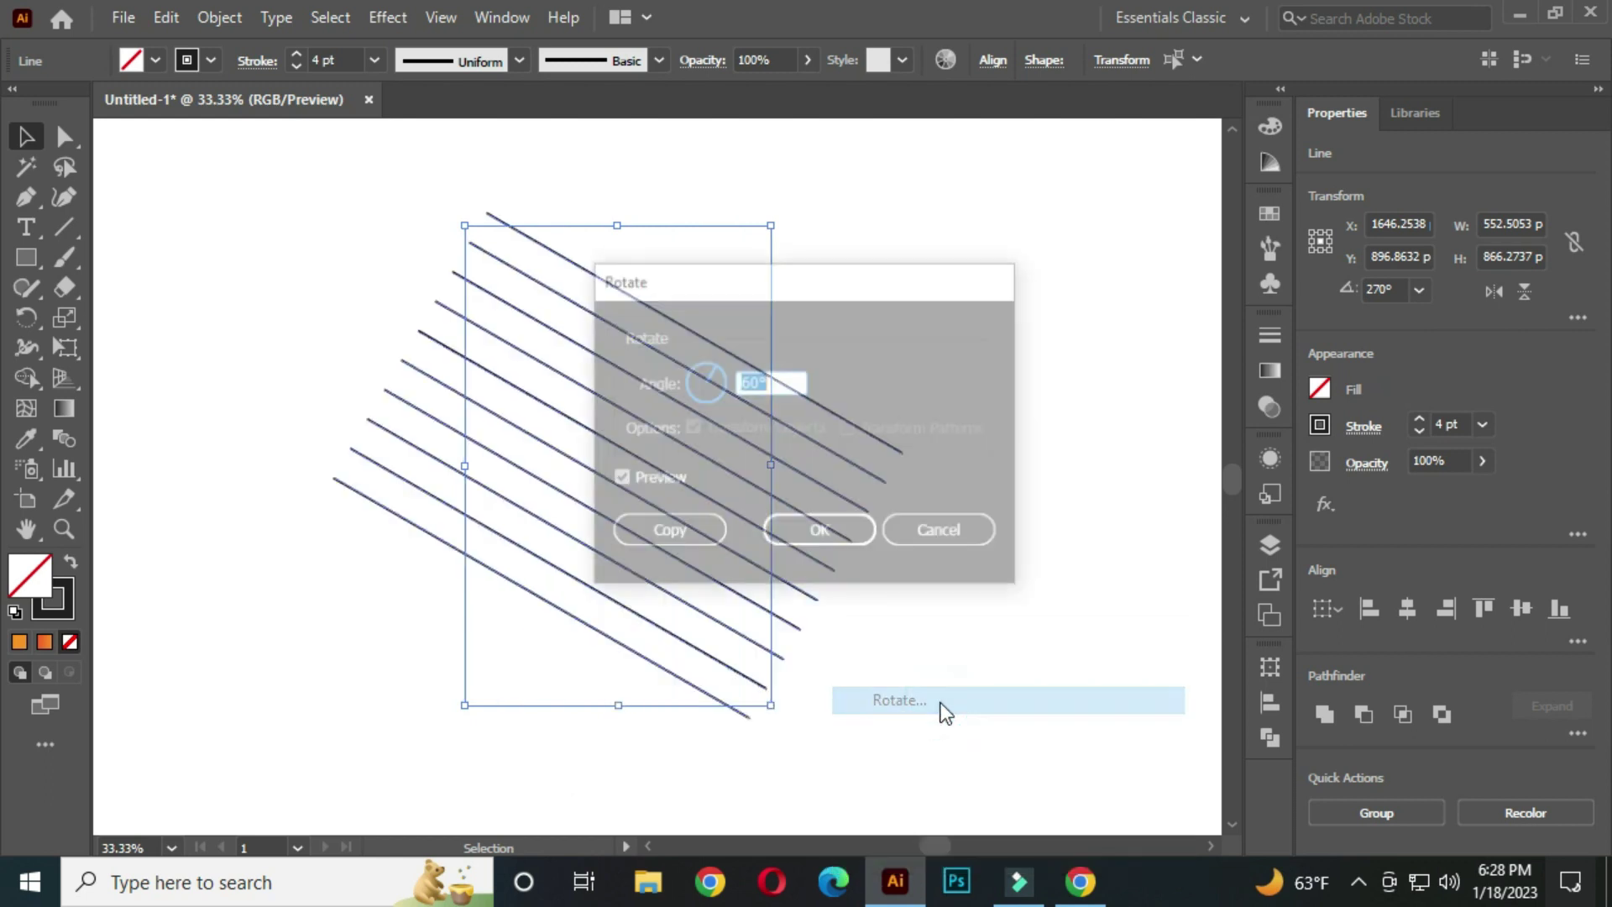
click(783, 381)
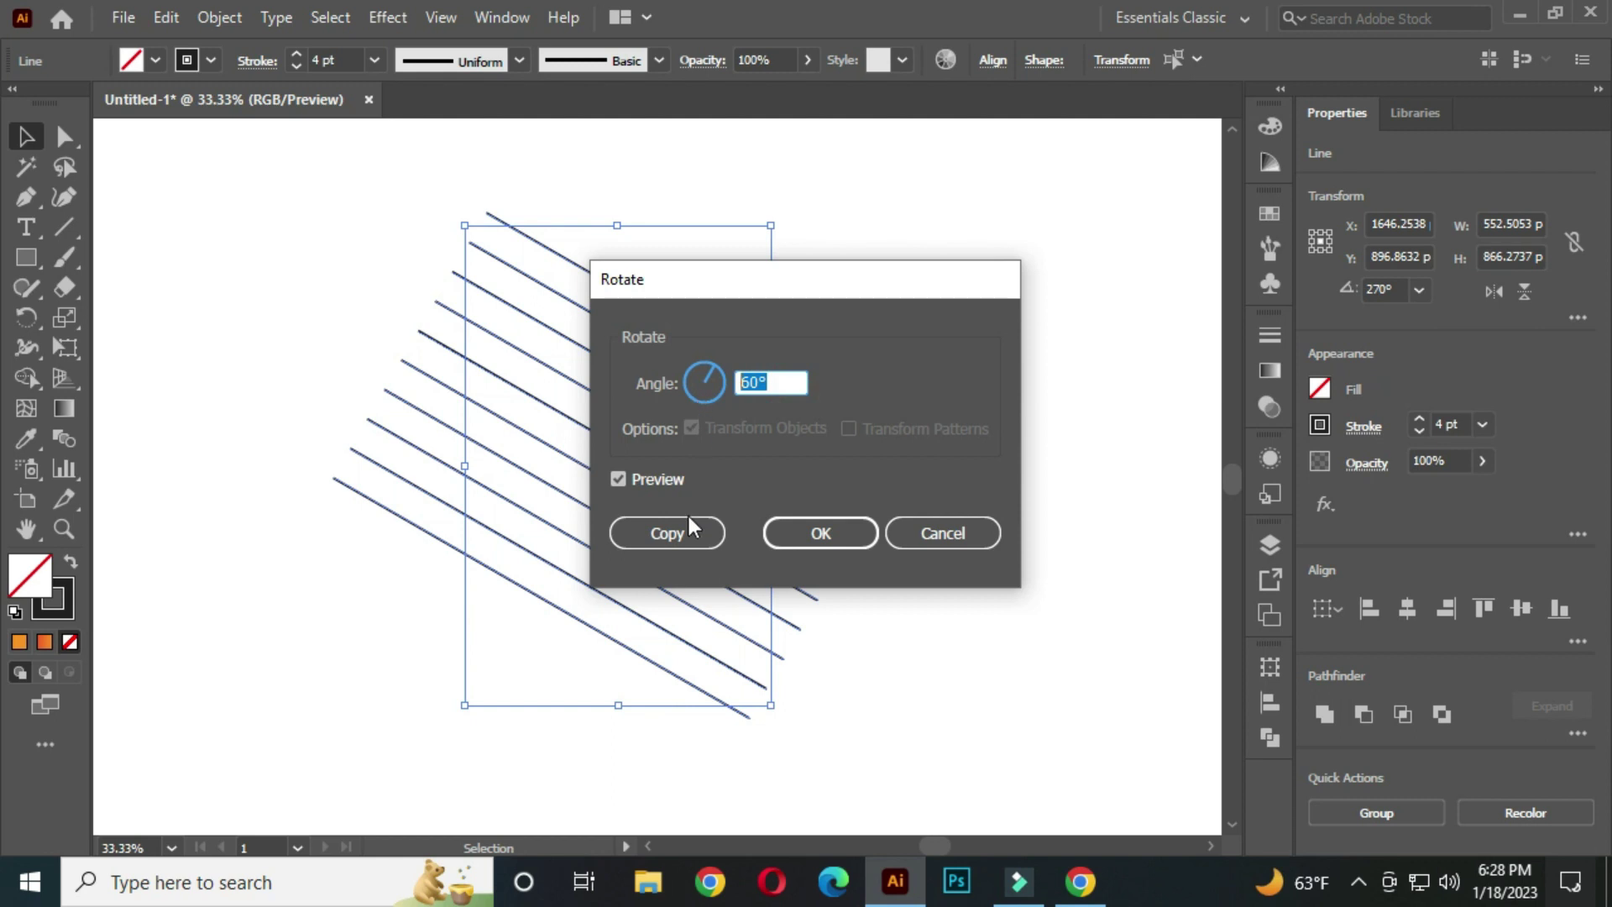
click(668, 534)
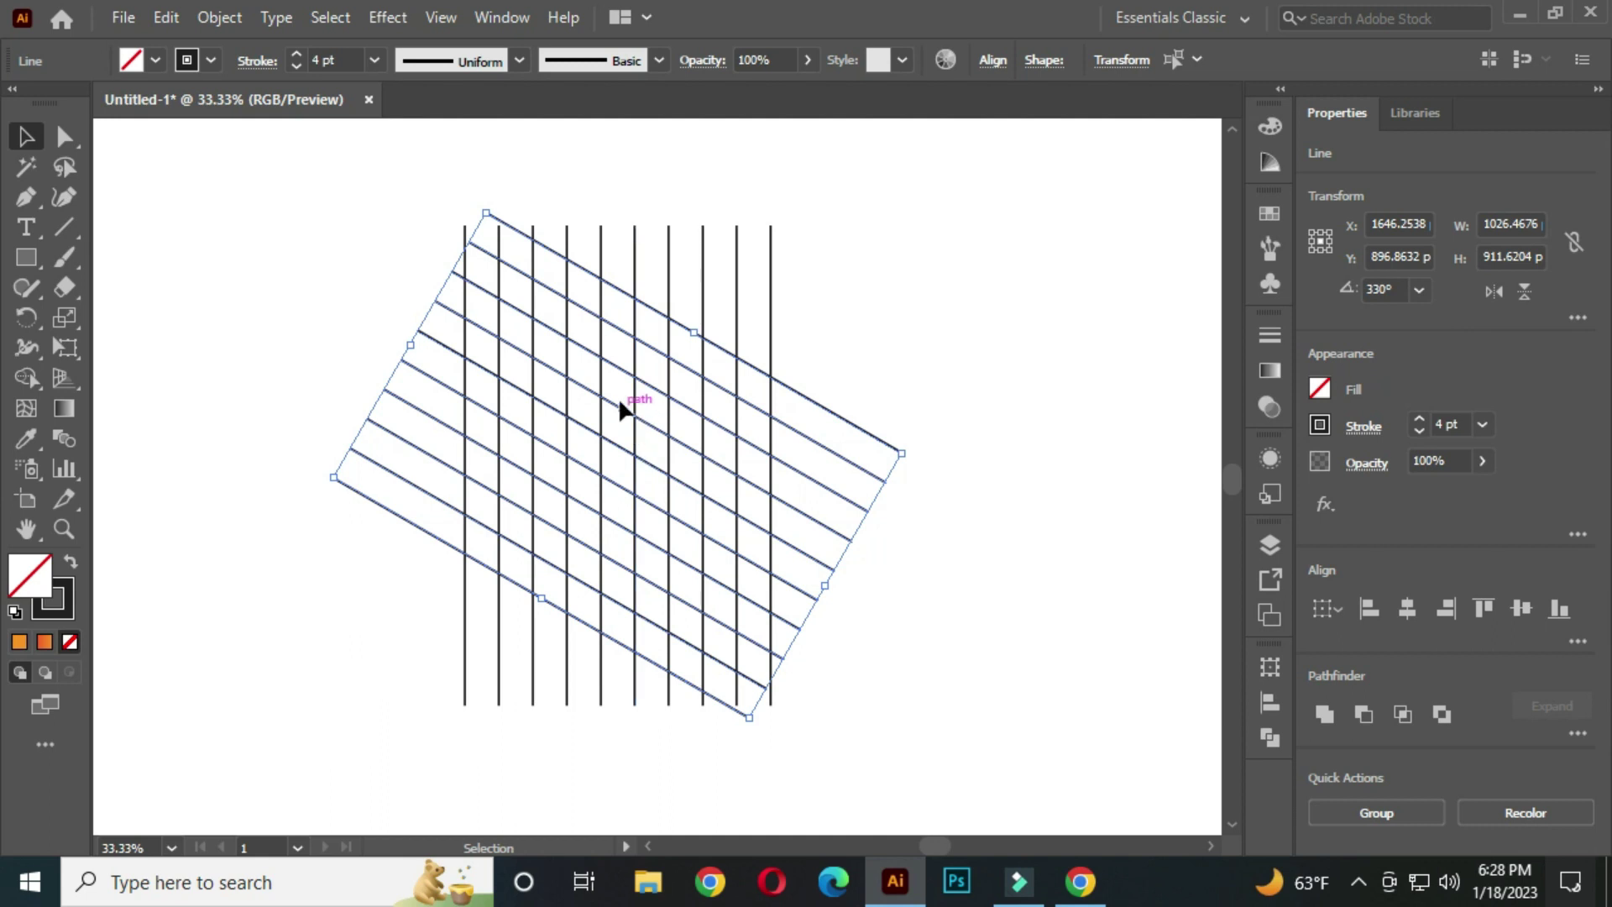
Reflect a copy of the slanted lines across the vertical axis, then deselect the grid
right_click(601, 335)
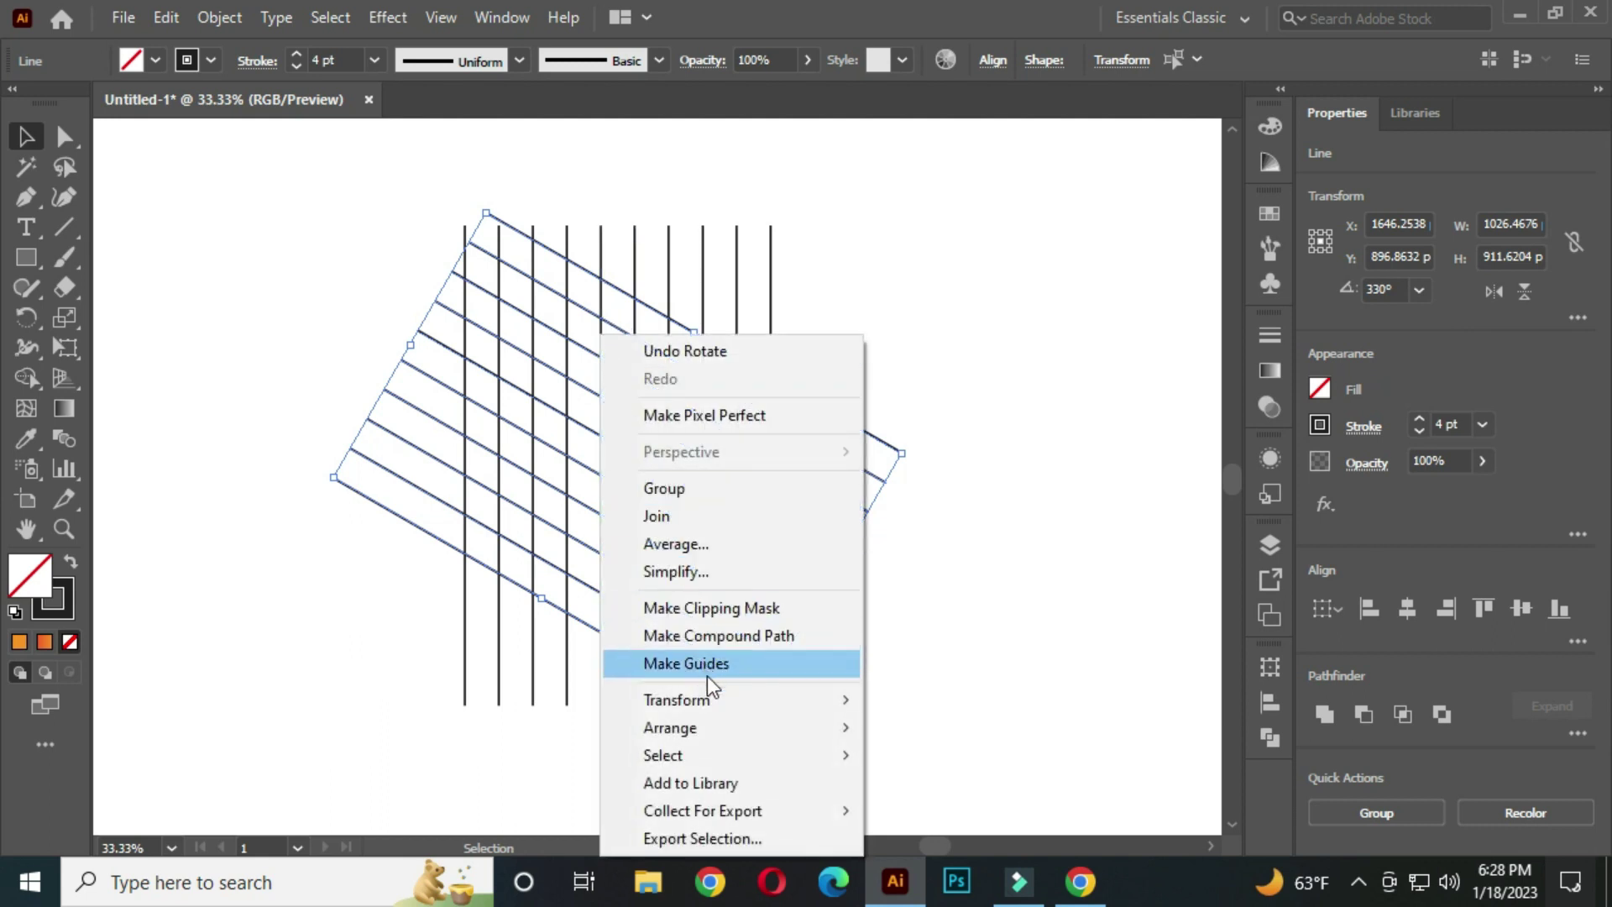
mouse_move(712, 697)
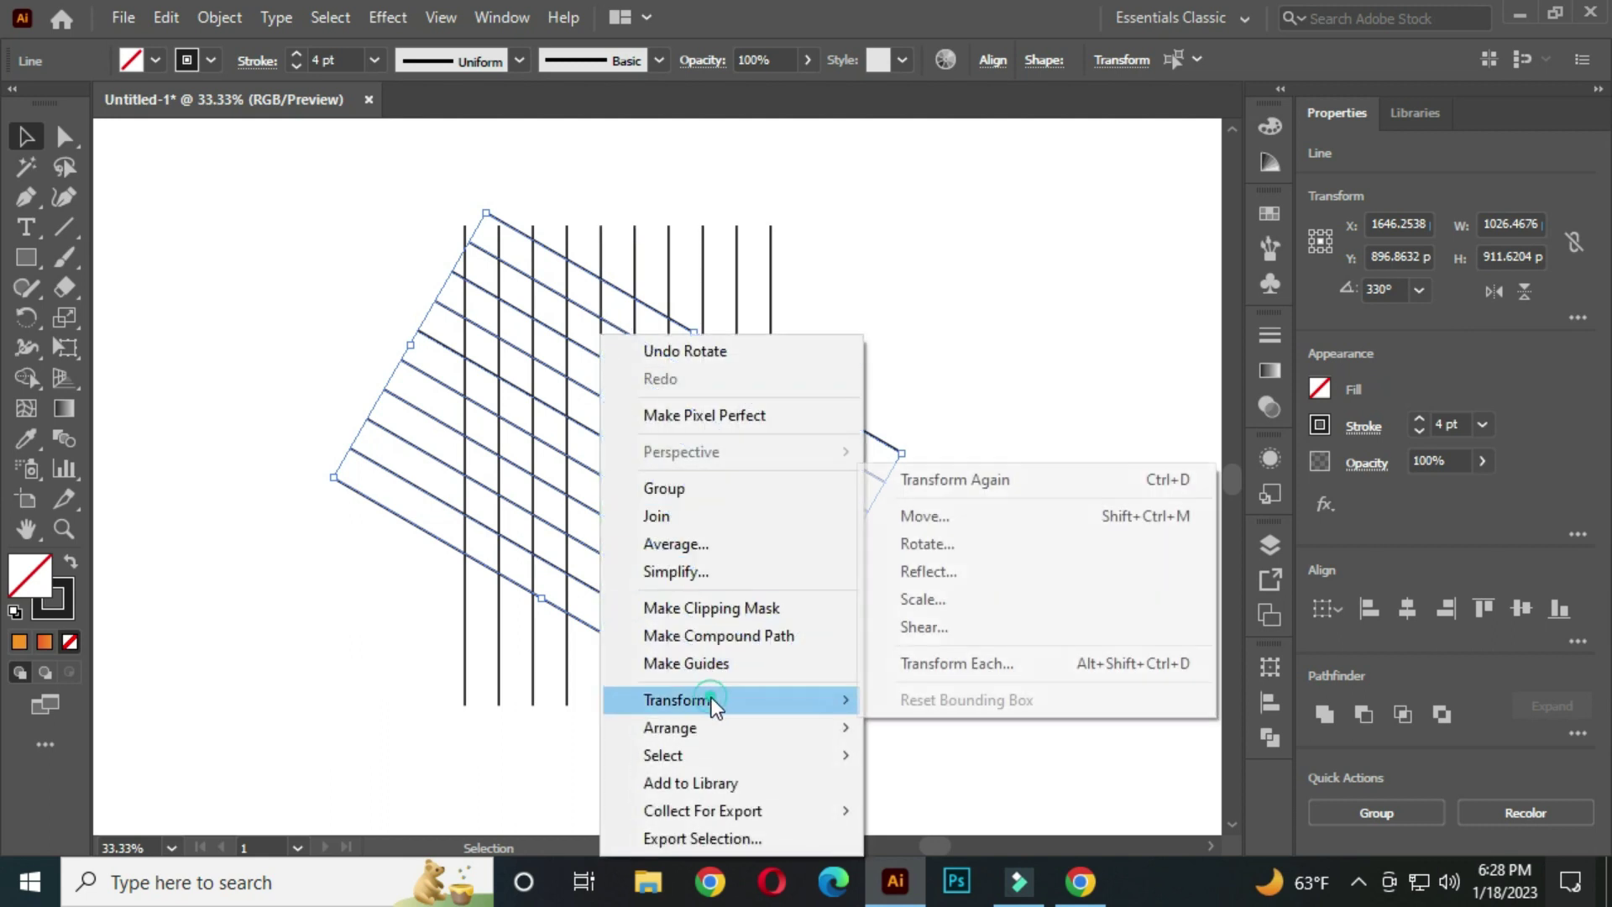
click(920, 576)
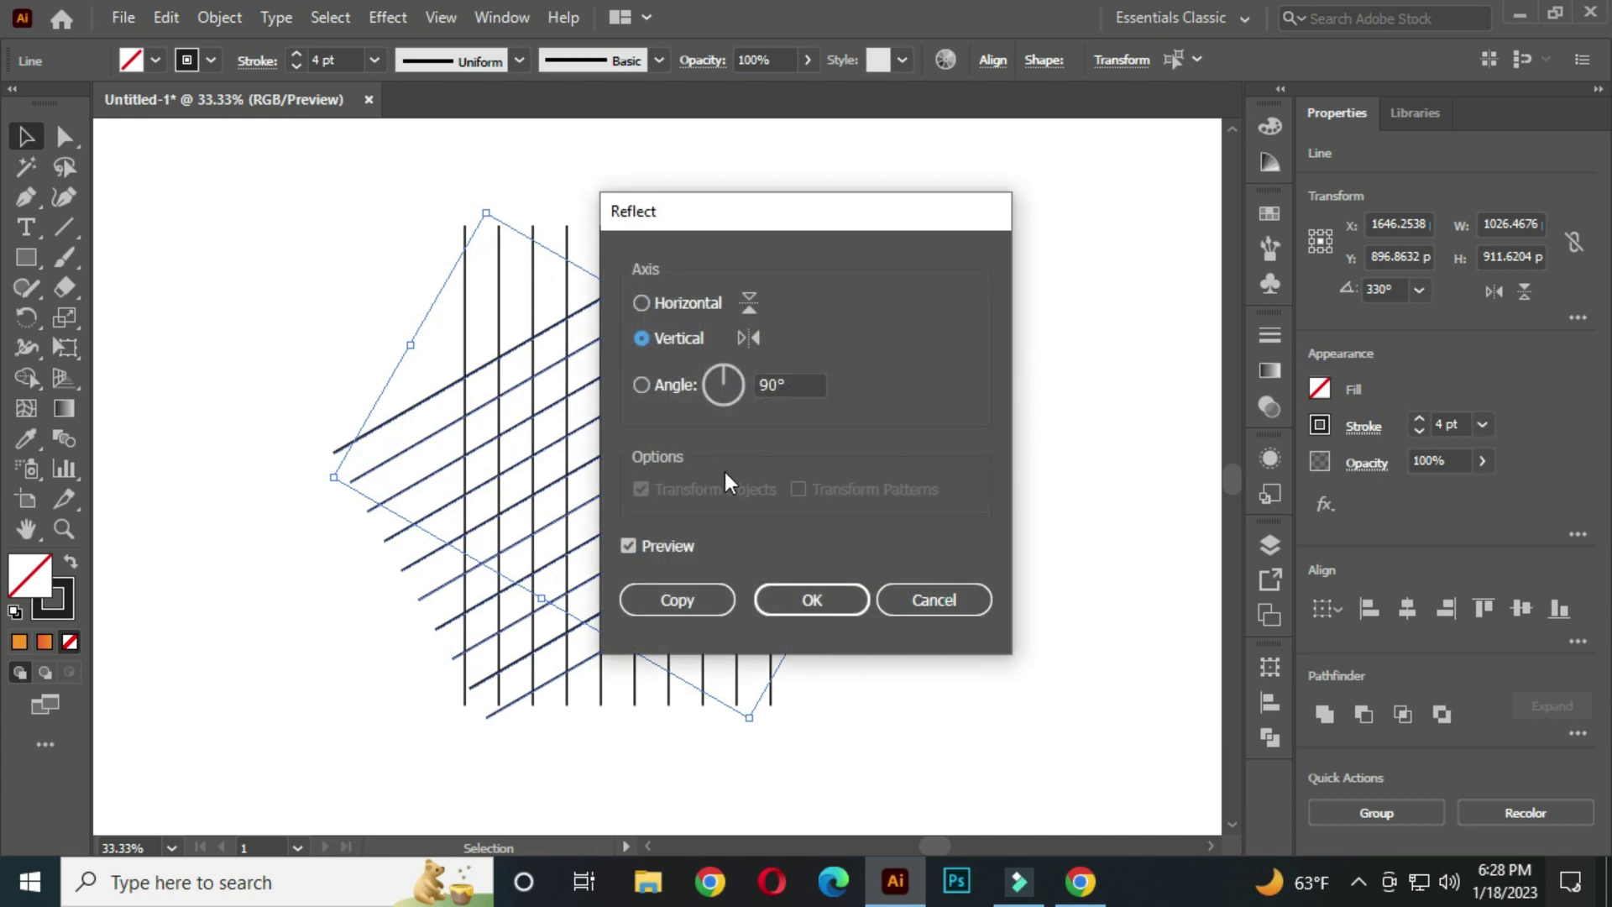
click(685, 598)
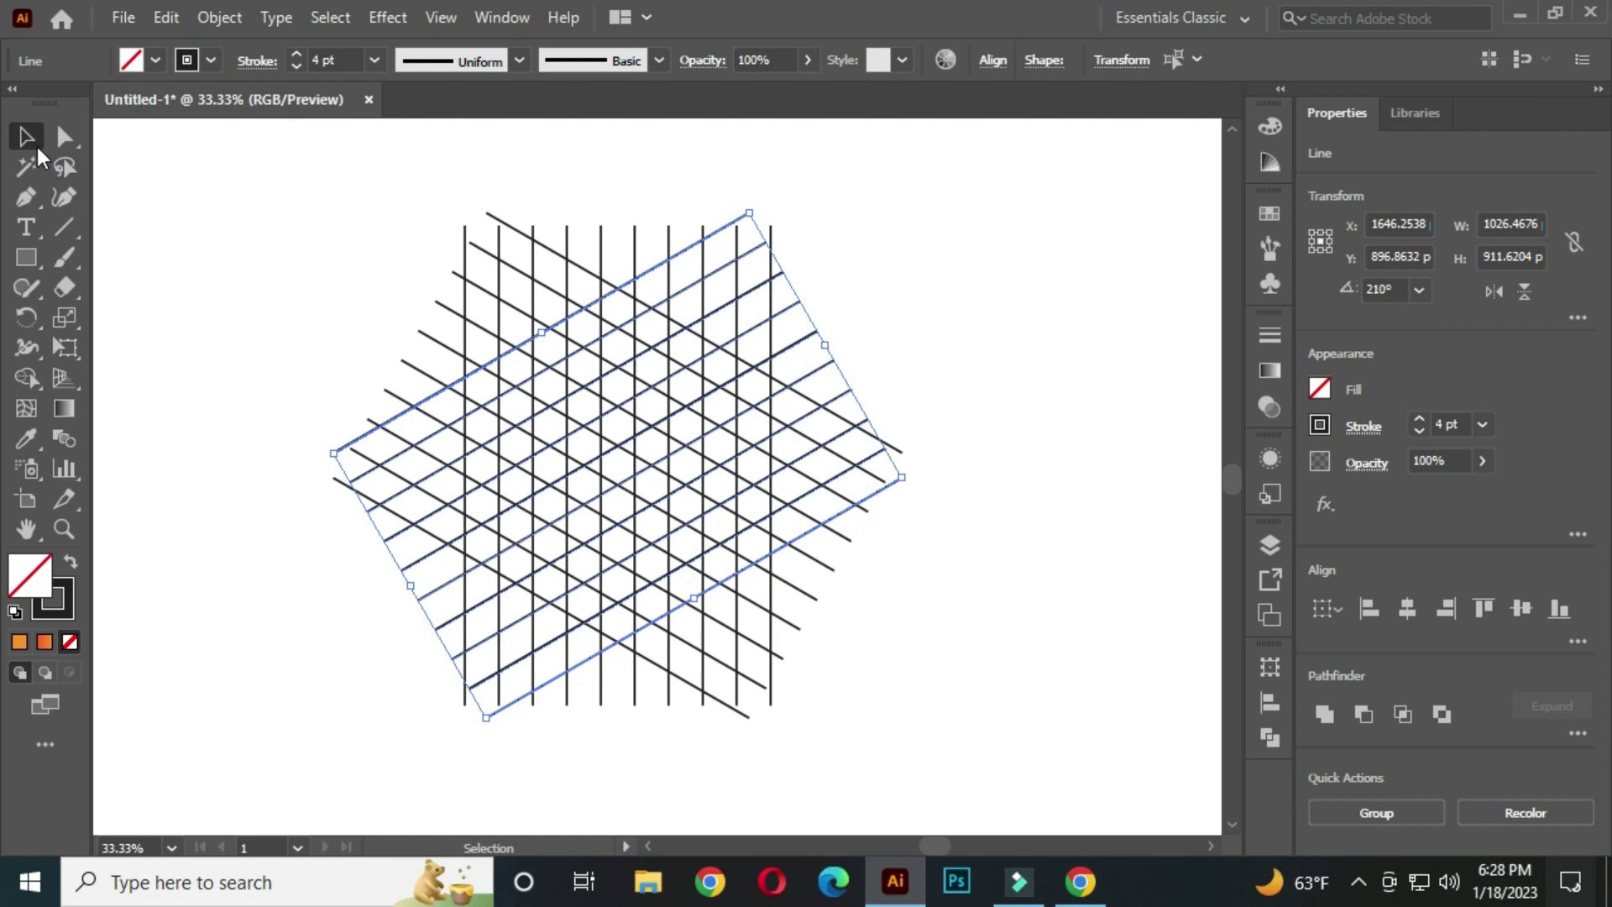
click(27, 137)
click(244, 263)
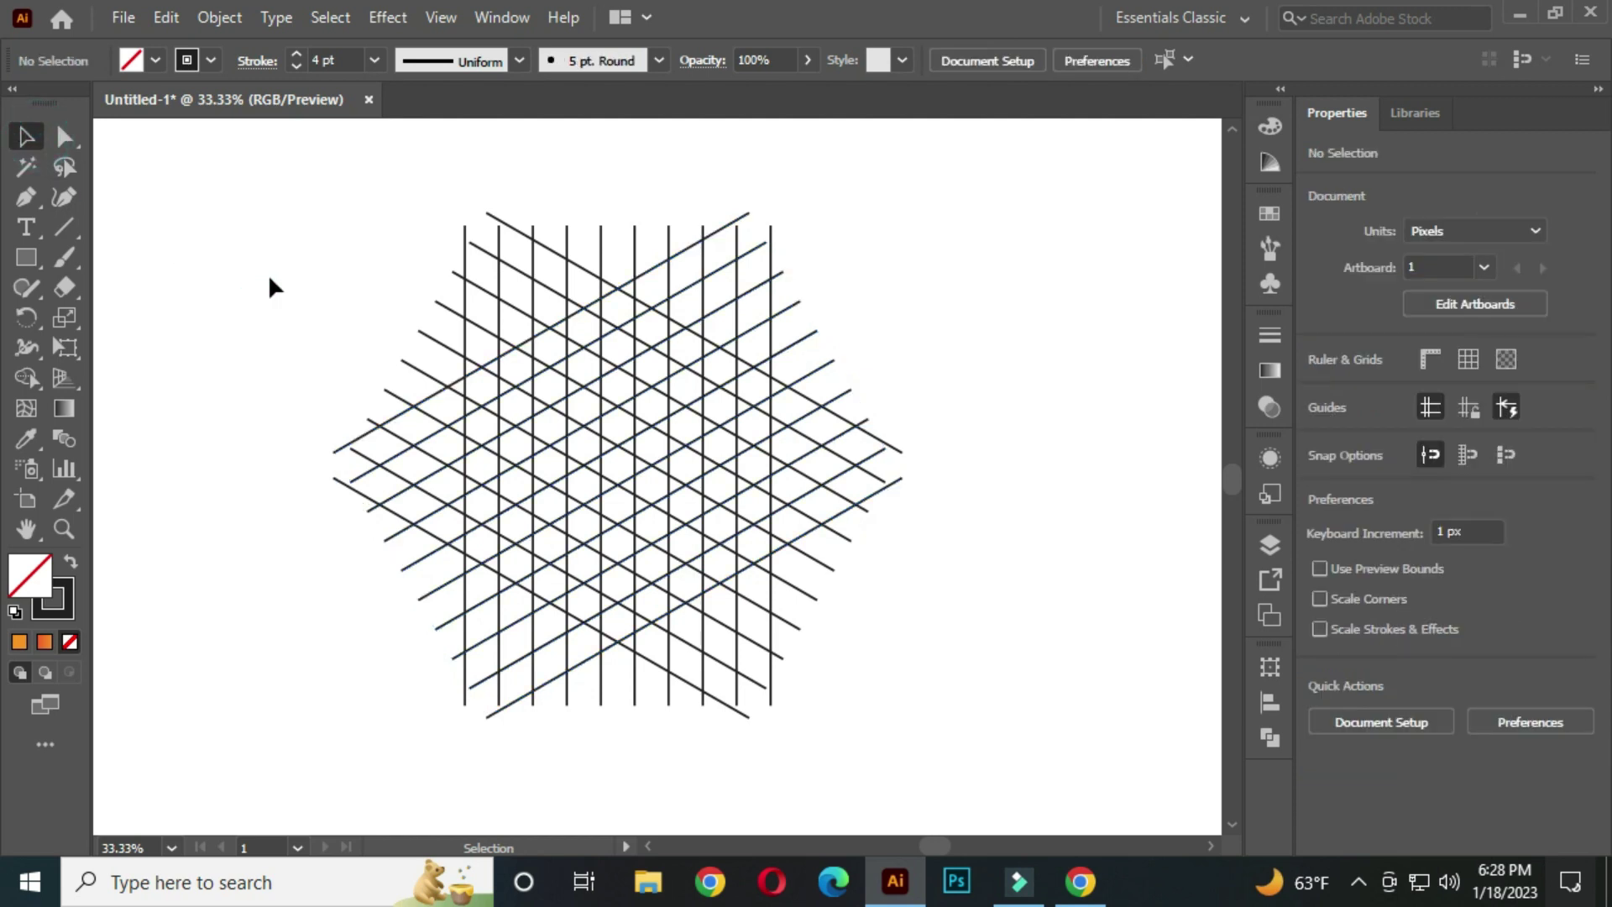
click(659, 478)
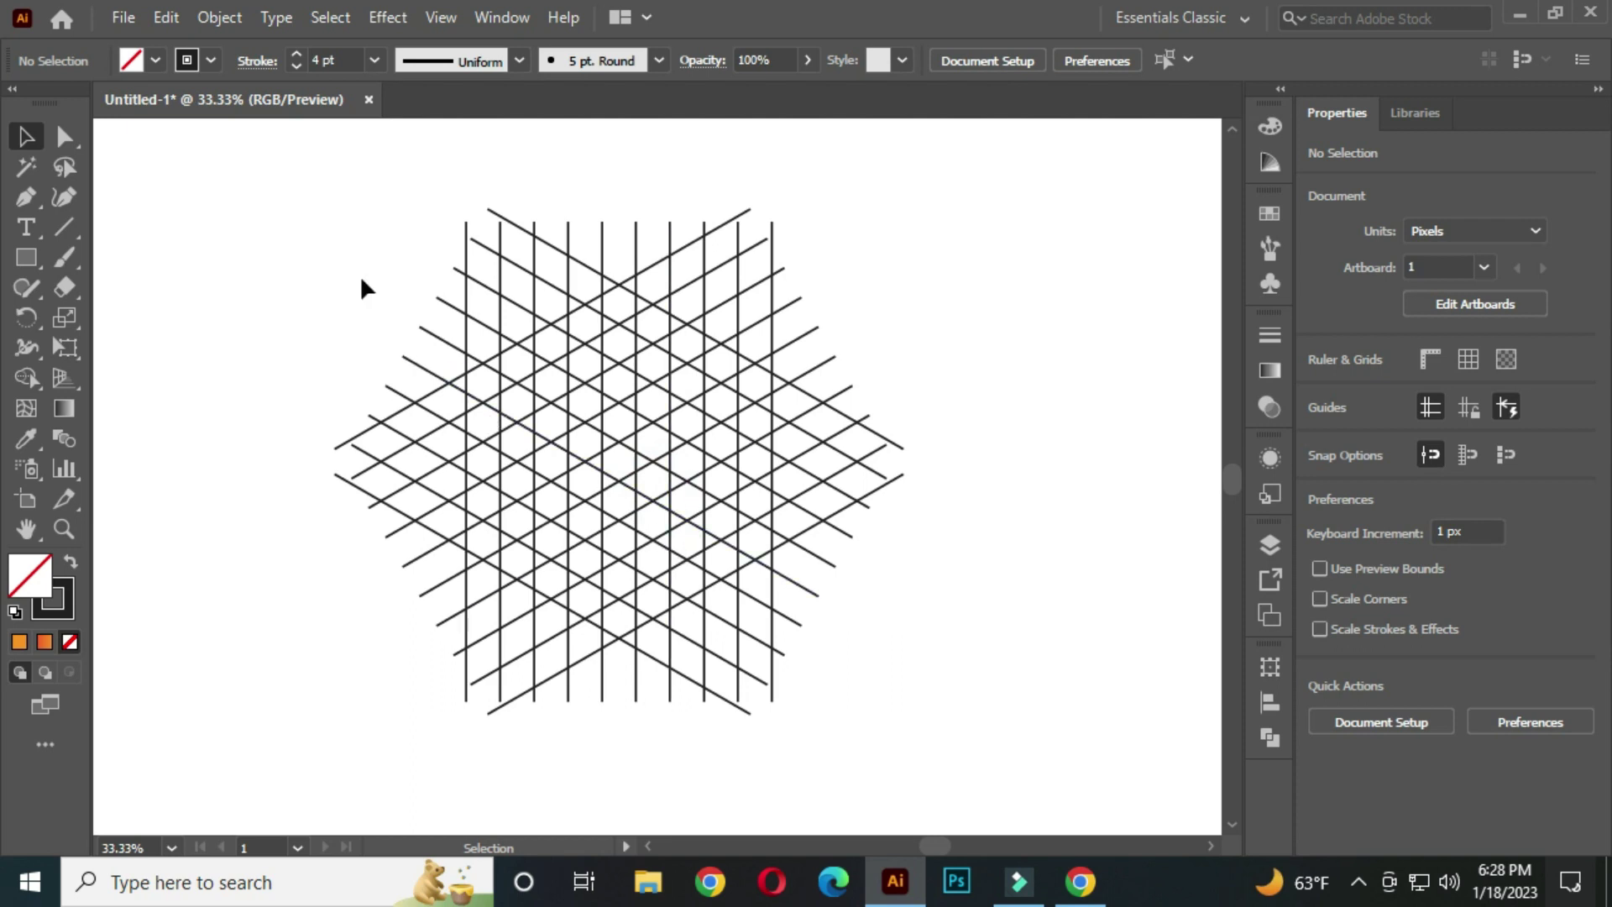
Select the whole hexagon line grid, choose the Shape Builder tool and set the fill to black
drag(315, 195, 970, 713)
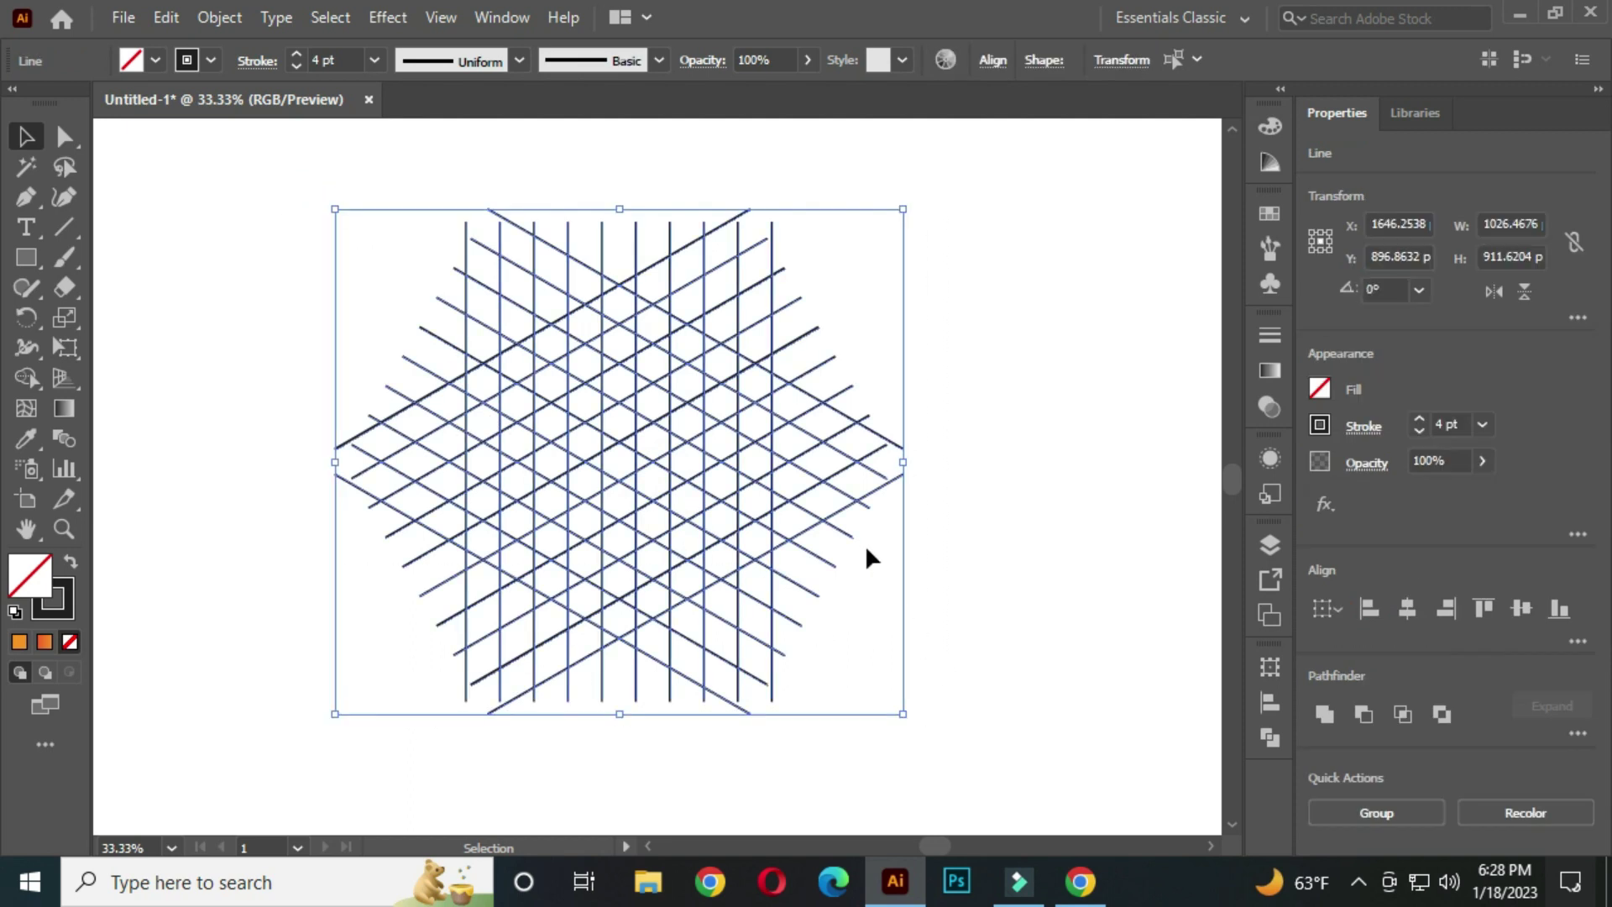
click(26, 377)
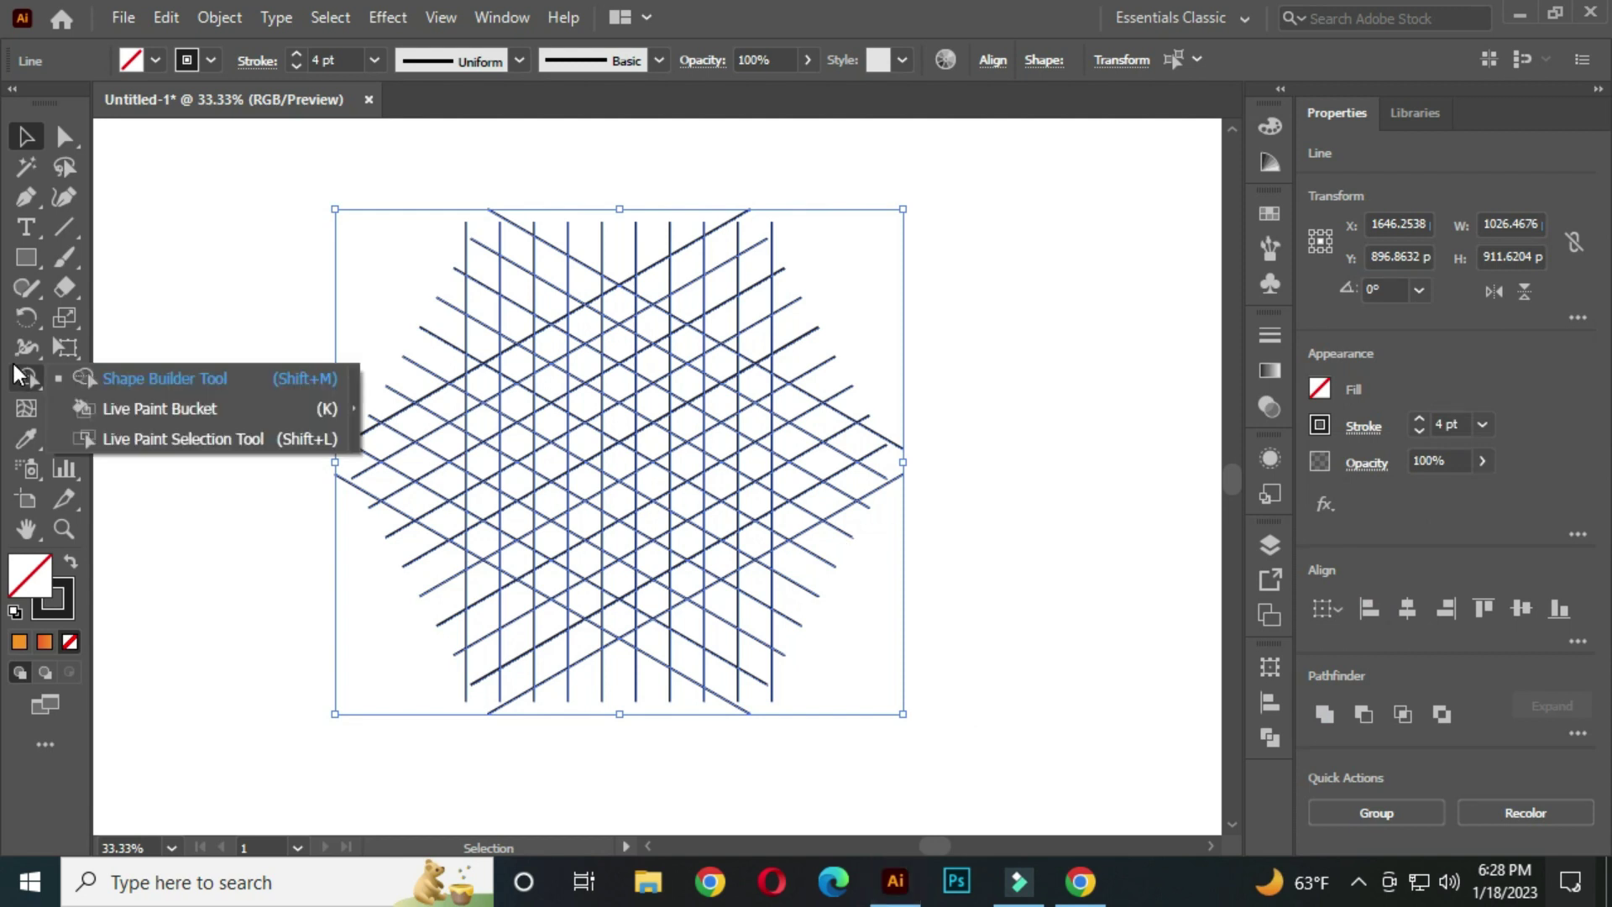
click(170, 379)
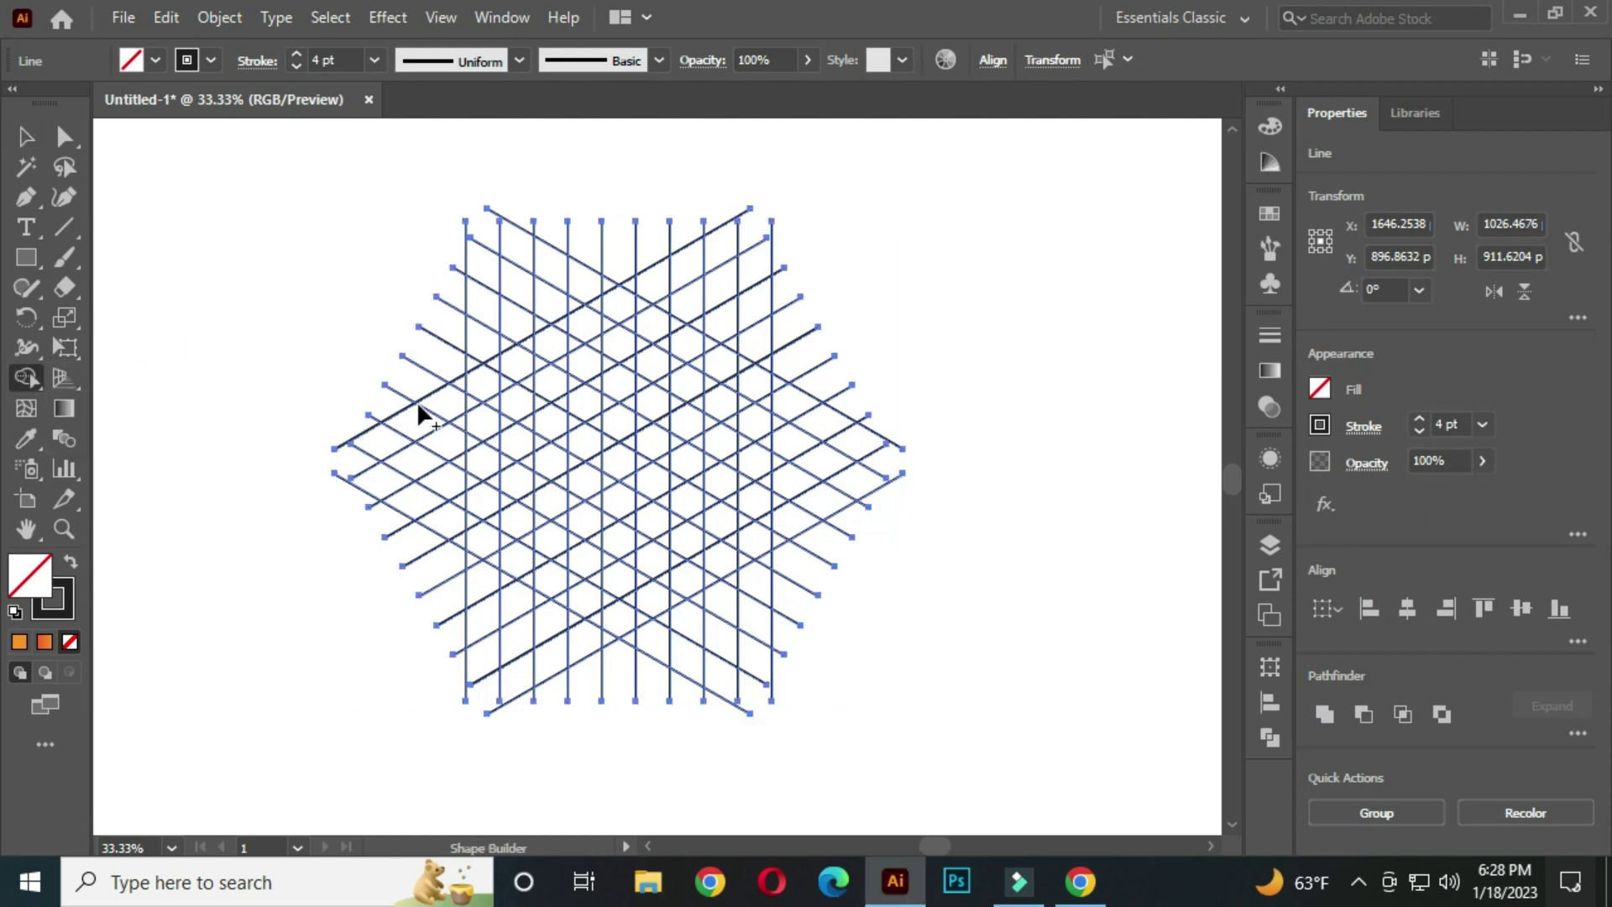
click(155, 64)
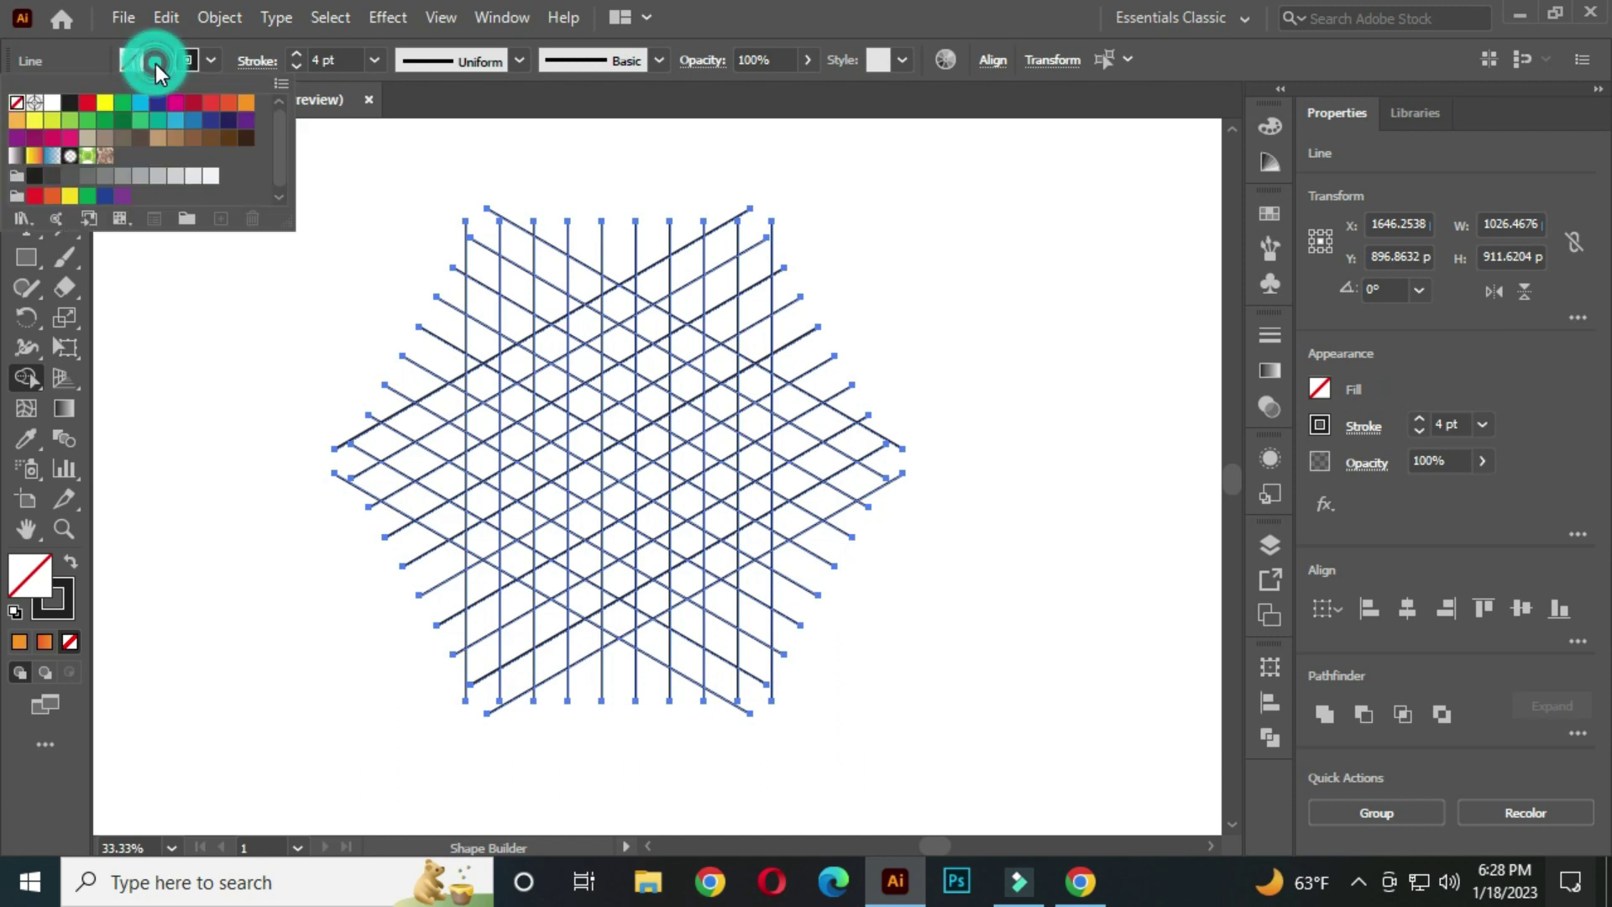
click(69, 103)
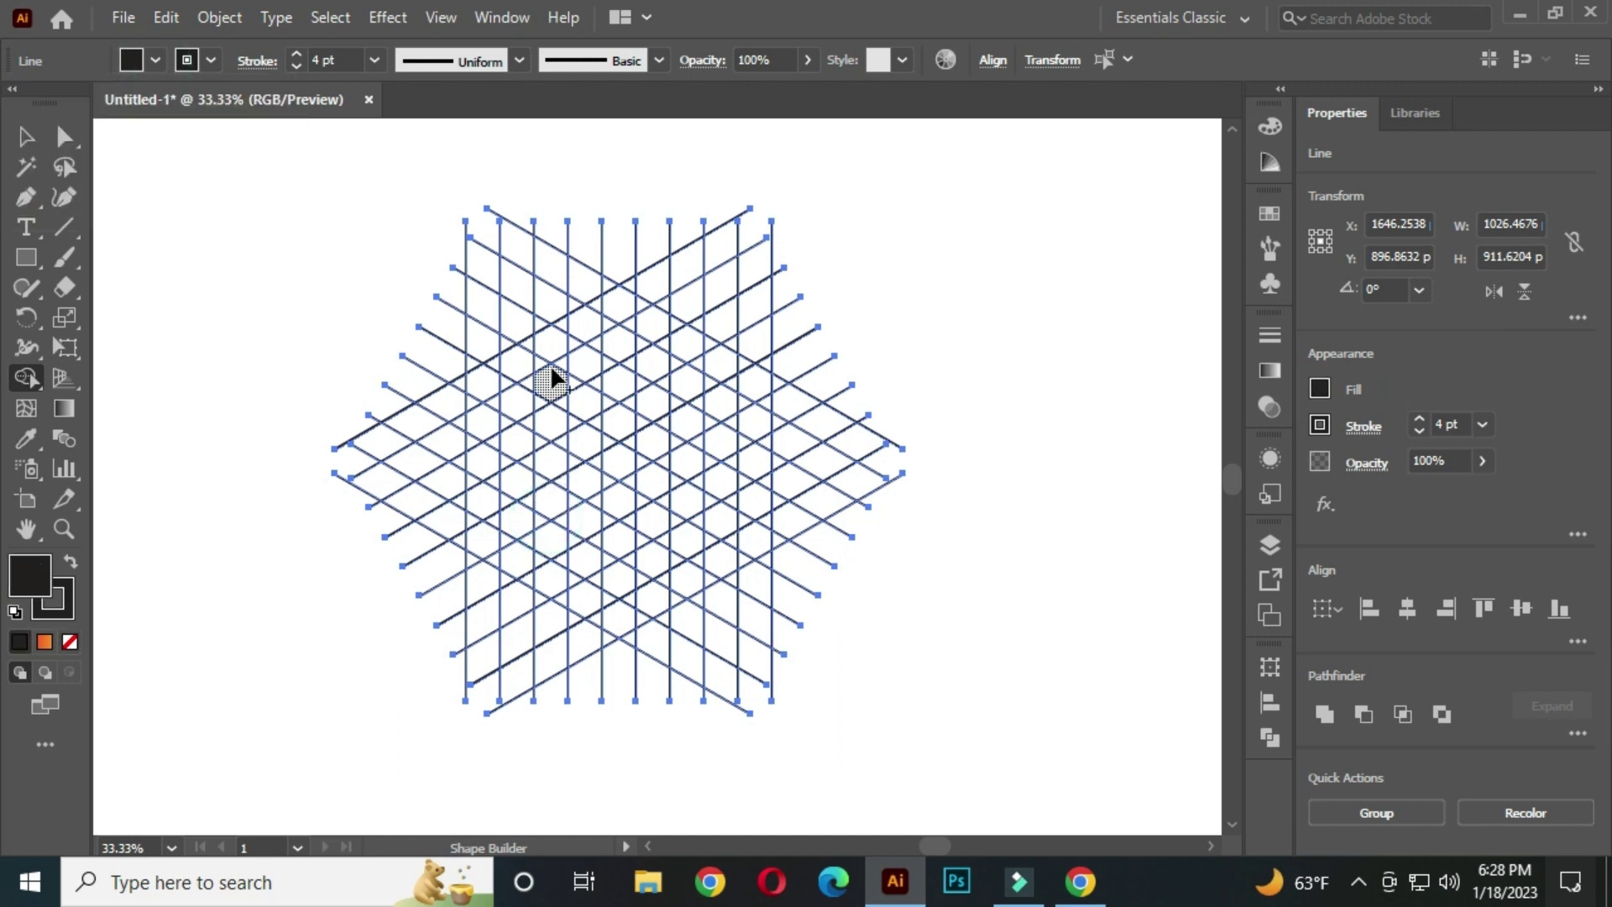
scroll(573, 352, up, 1)
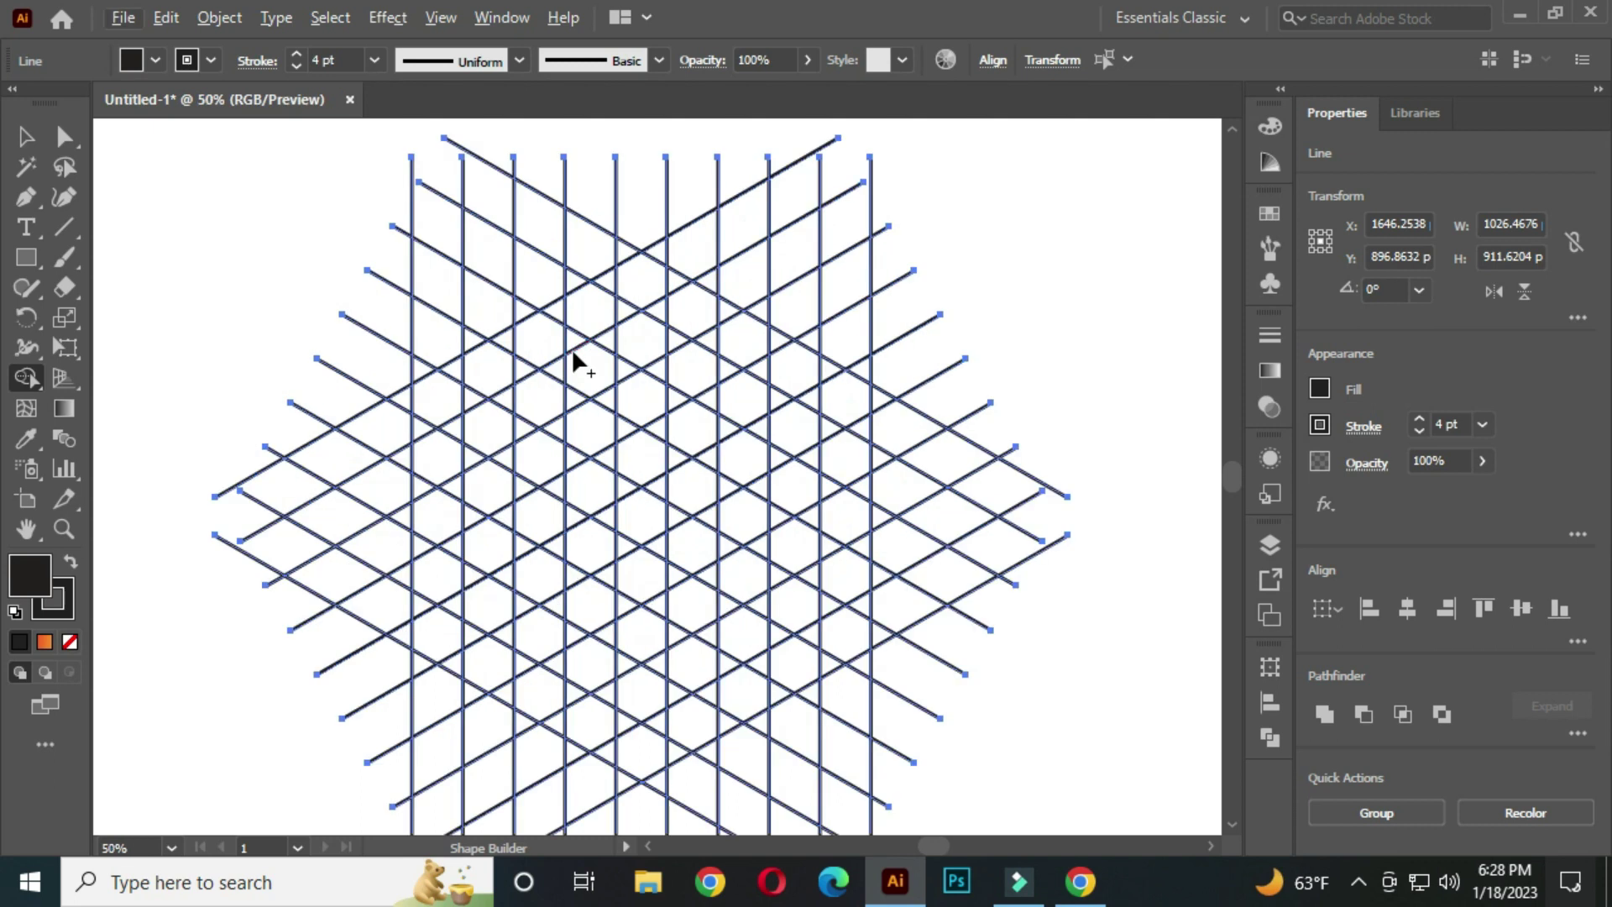
Merge grid cells into the top chevron band of the S
click(669, 450)
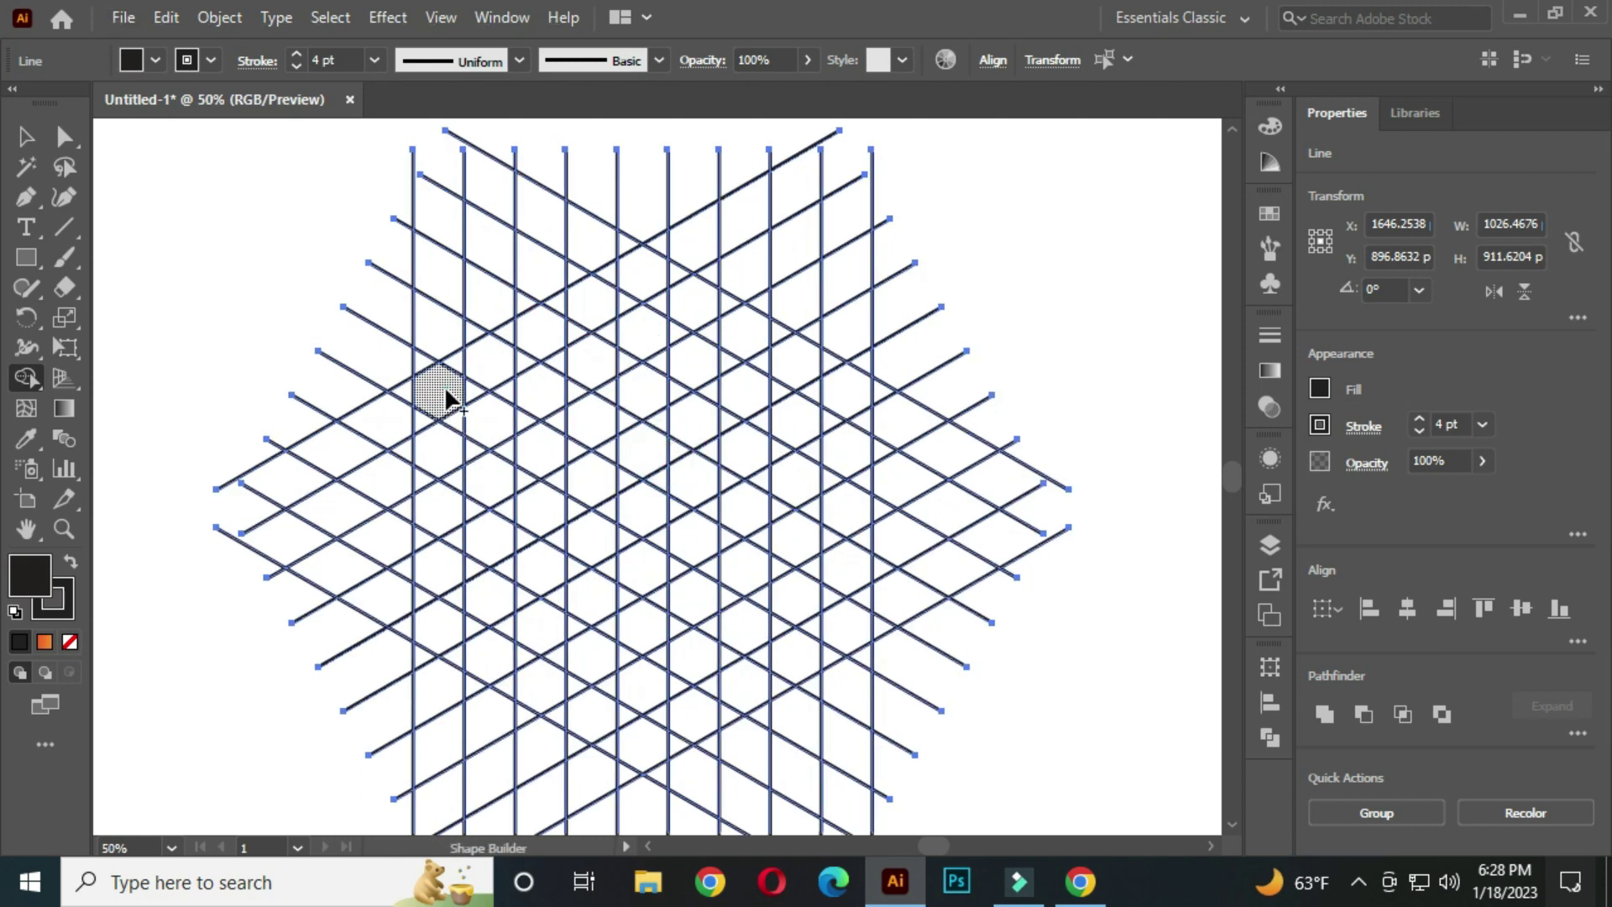
mouse_move(446, 390)
mouse_down()
mouse_move(630, 280)
mouse_move(532, 350)
mouse_move(503, 339)
mouse_move(445, 370)
mouse_up()
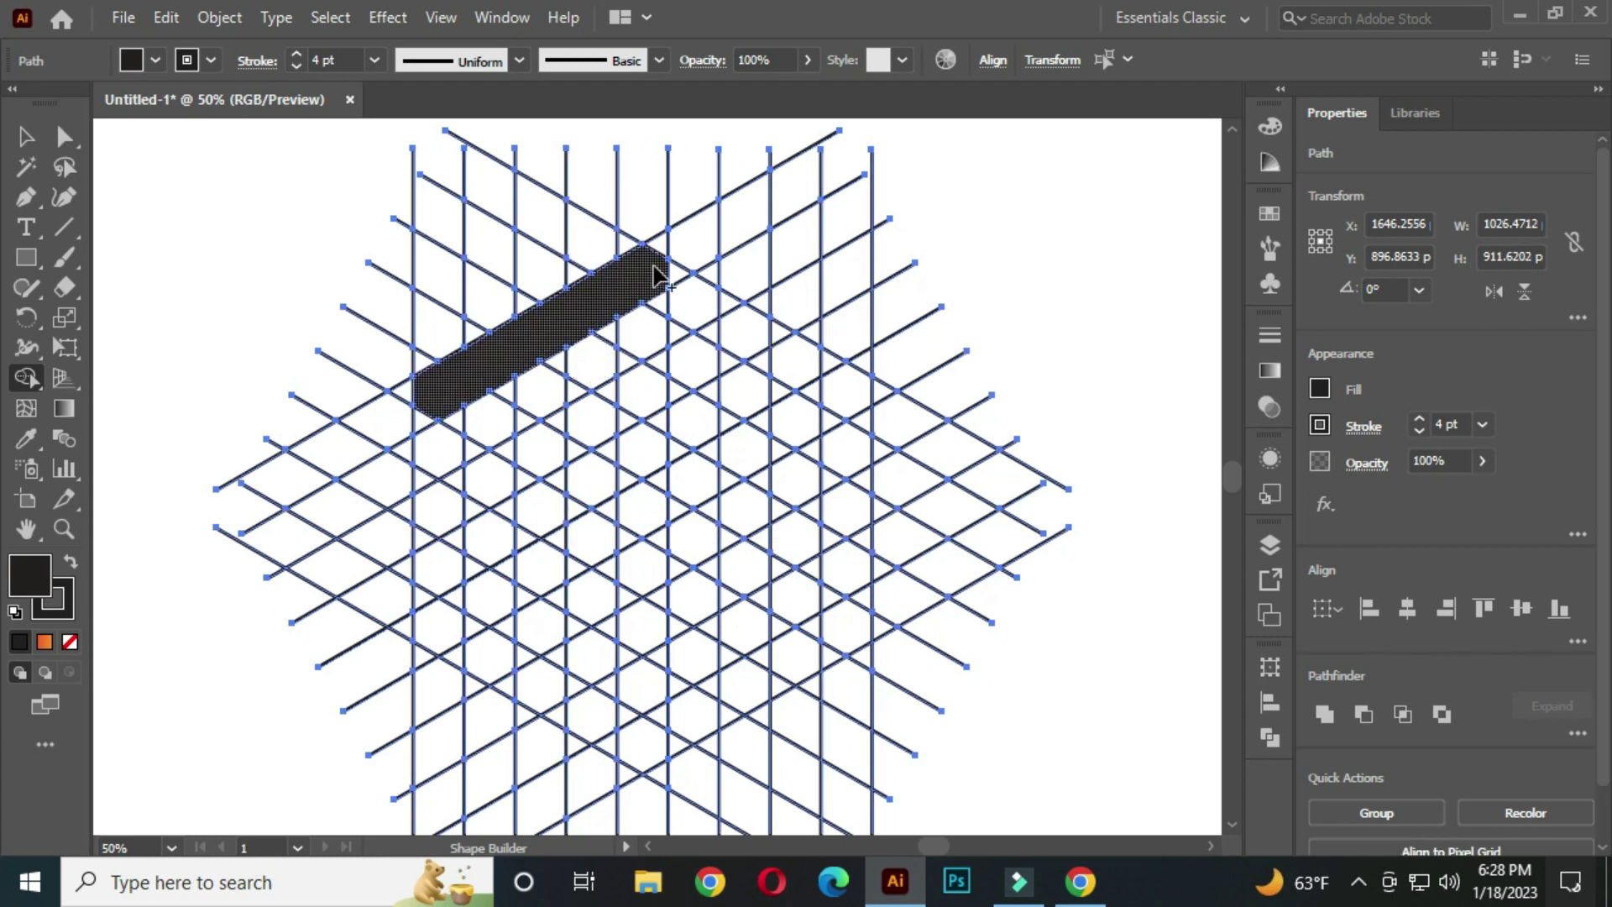
mouse_move(647, 269)
mouse_down()
mouse_move(862, 420)
mouse_move(823, 360)
mouse_move(653, 302)
mouse_up()
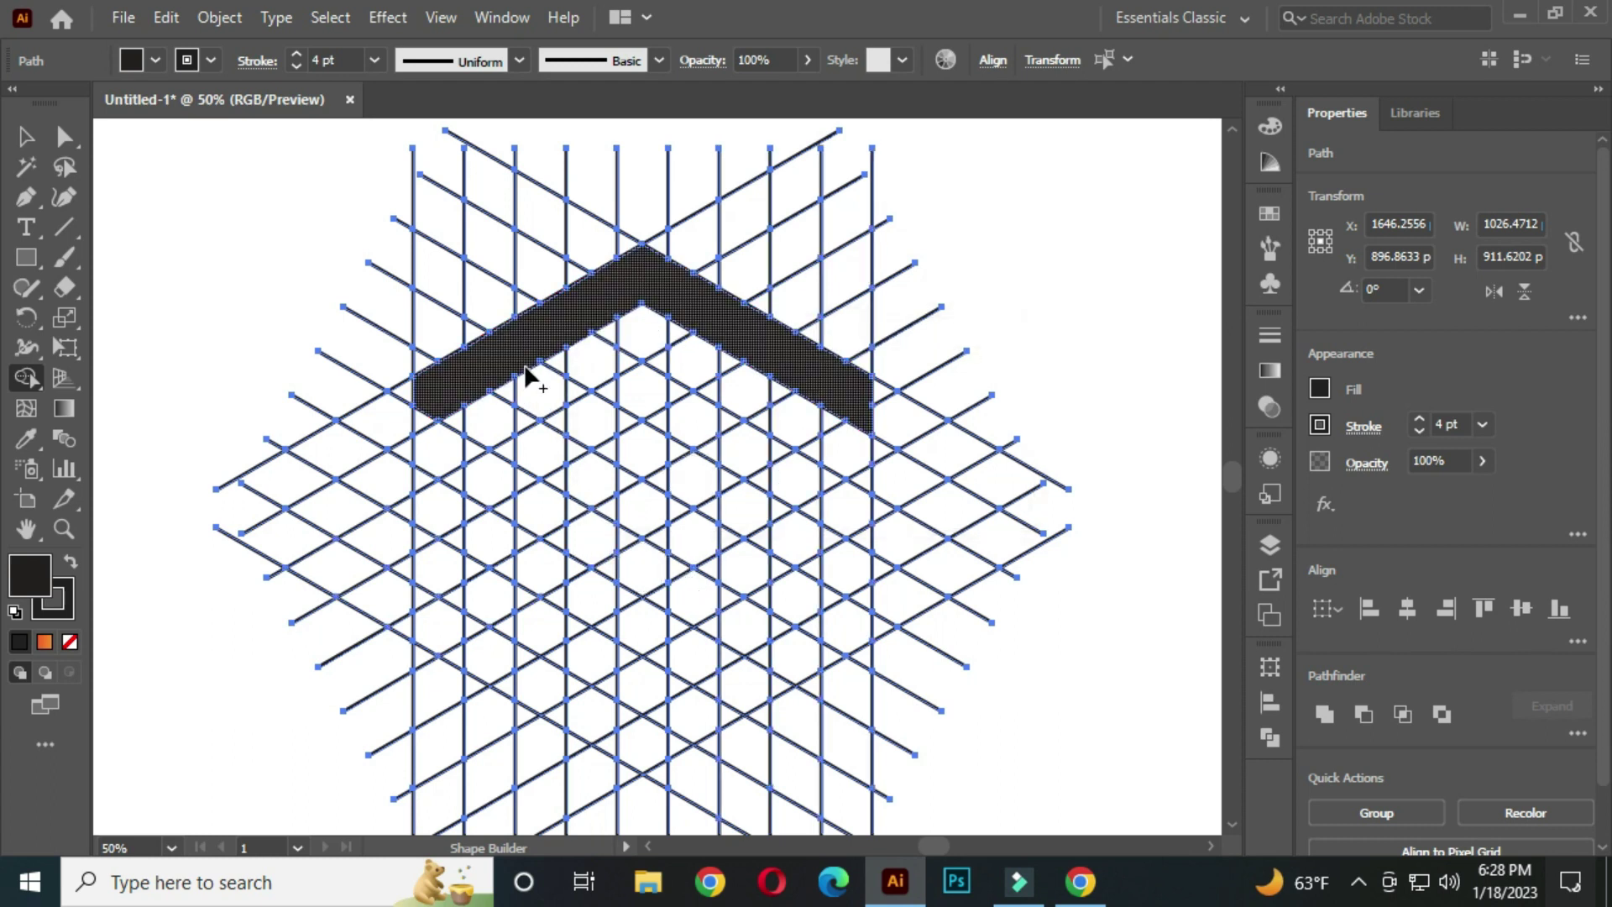
mouse_move(556, 351)
mouse_down()
mouse_move(761, 450)
mouse_move(837, 502)
mouse_move(858, 539)
mouse_move(607, 391)
mouse_move(608, 366)
mouse_move(640, 370)
mouse_up()
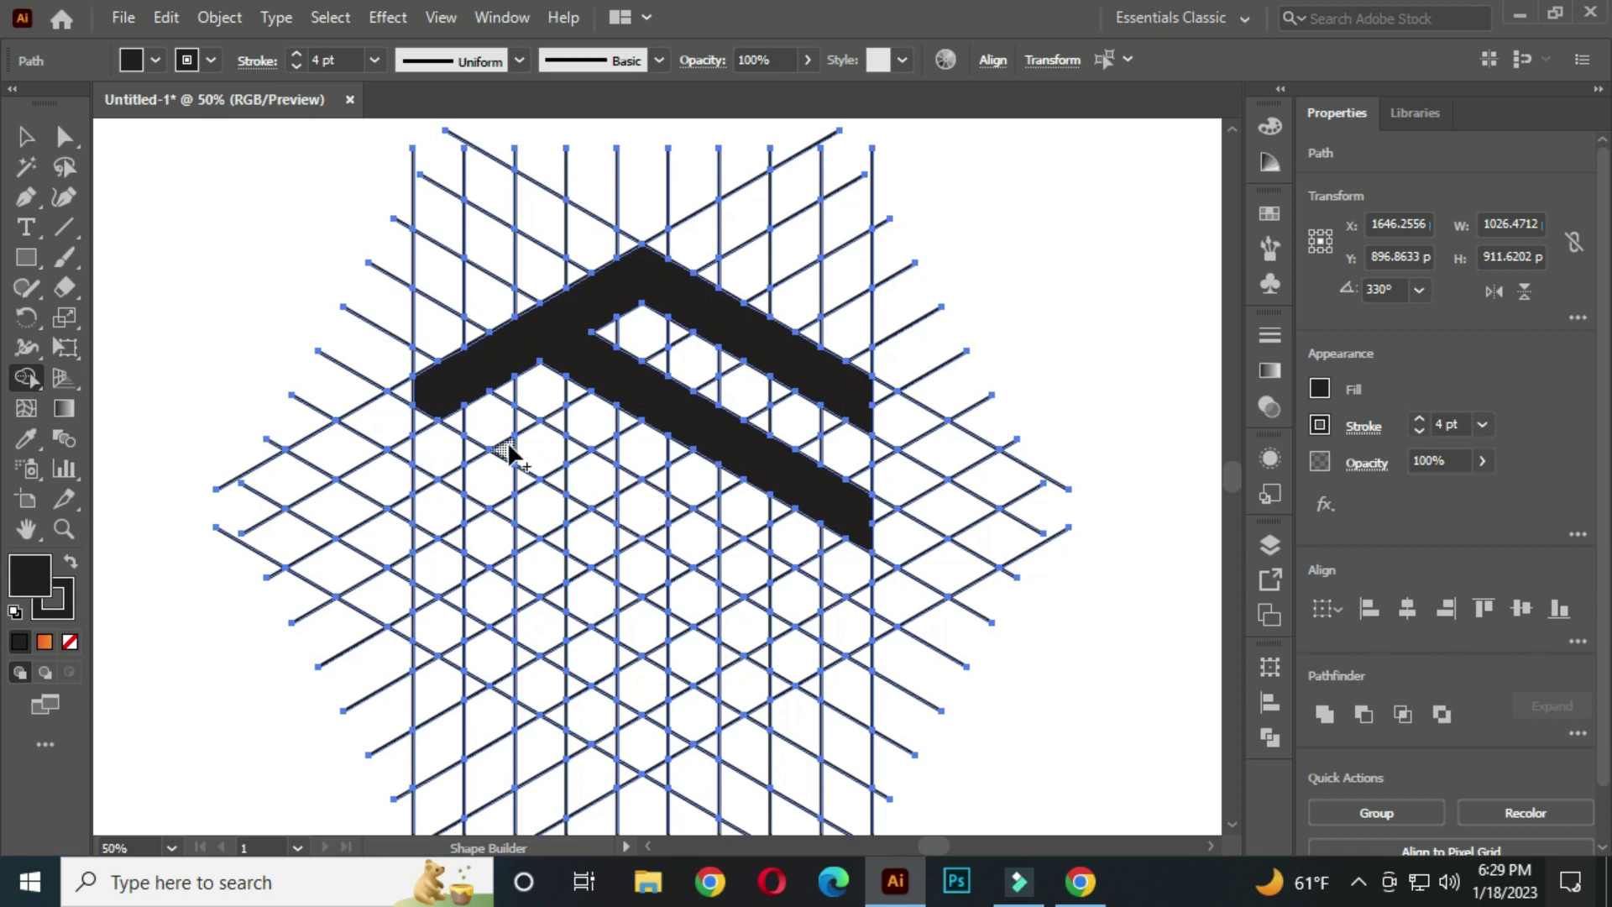
Merge the middle strip, bottom band and leftover cells to complete the black S
mouse_move(507, 450)
mouse_down()
mouse_move(587, 468)
mouse_move(824, 641)
mouse_move(837, 630)
mouse_move(778, 580)
mouse_move(629, 529)
mouse_move(567, 460)
mouse_up()
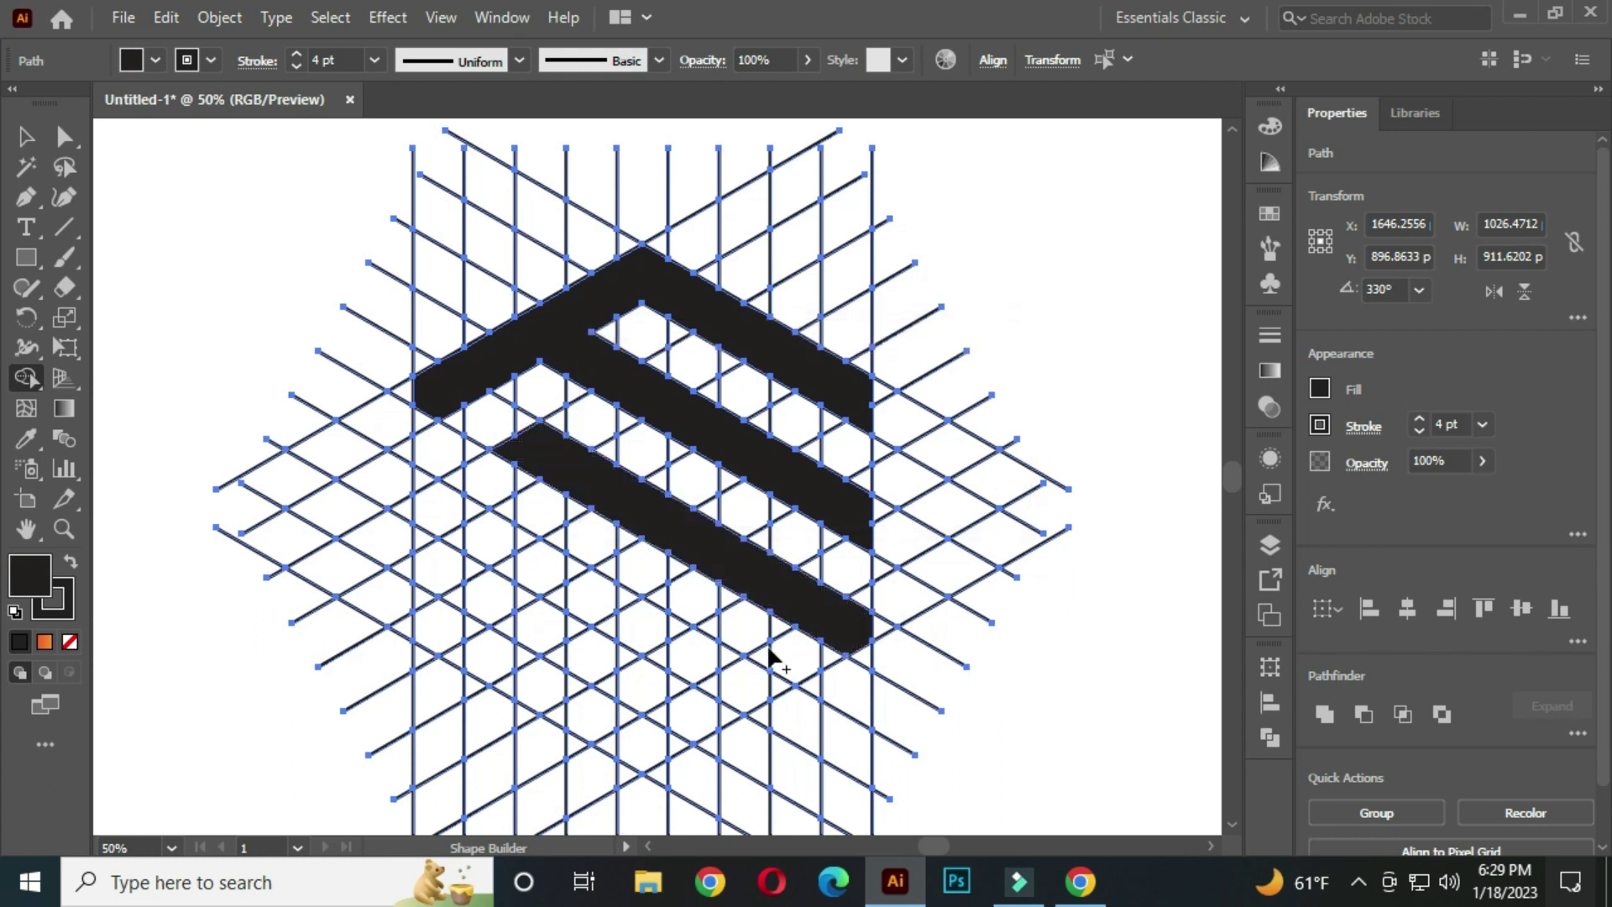
mouse_move(819, 635)
mouse_down()
mouse_move(637, 739)
mouse_move(424, 602)
mouse_move(452, 644)
mouse_move(578, 718)
mouse_move(612, 711)
mouse_move(642, 737)
mouse_move(729, 721)
mouse_up()
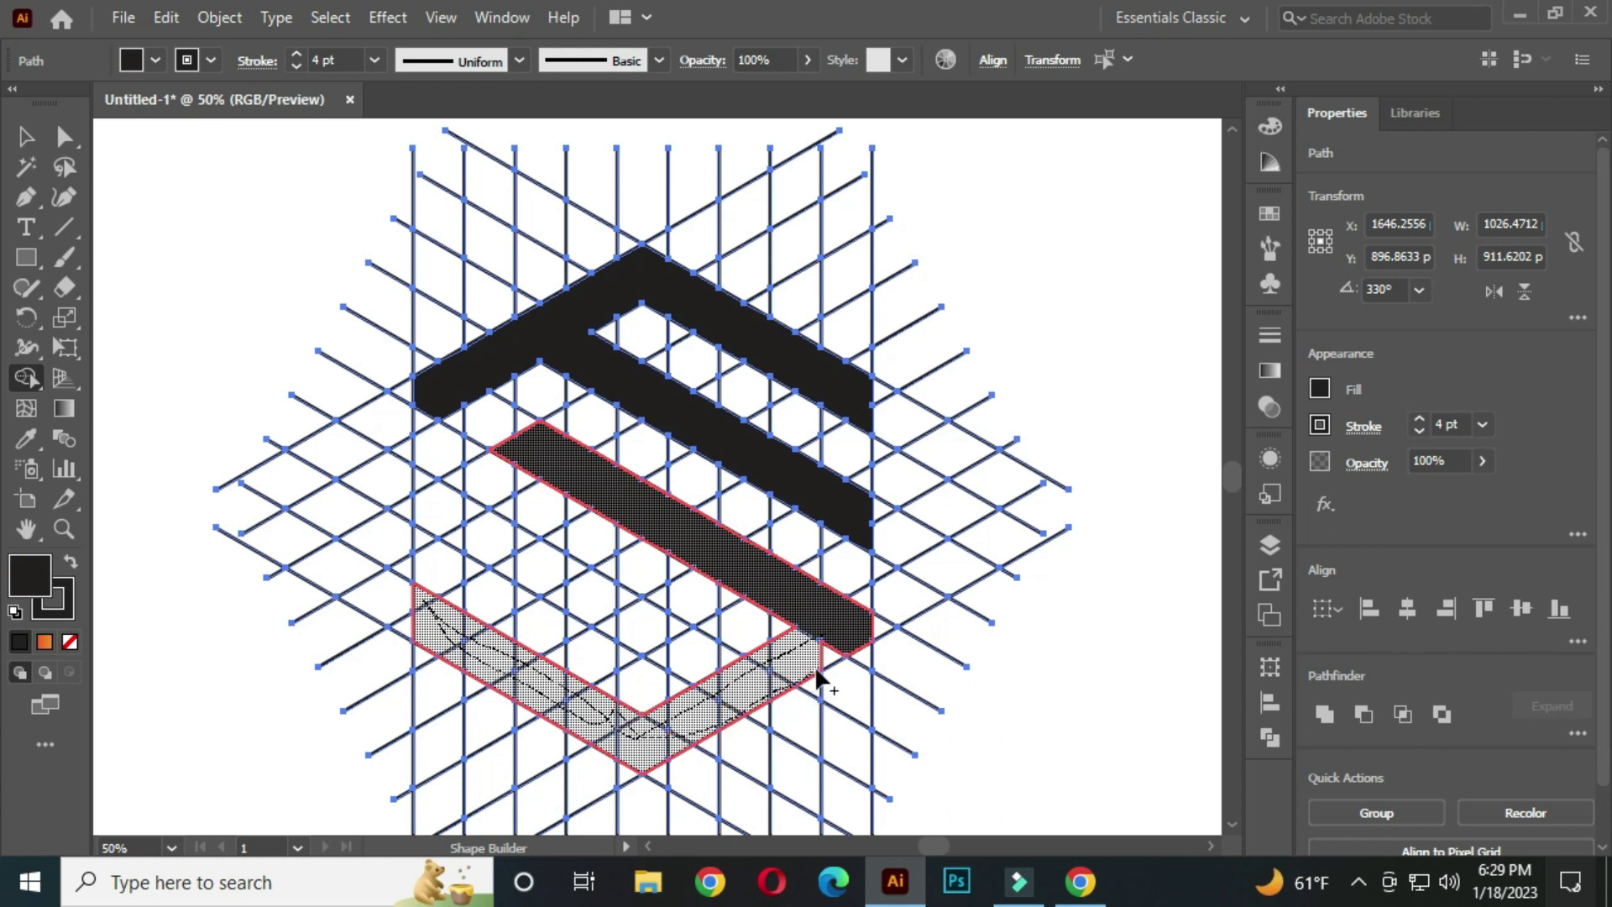
mouse_move(816, 670)
mouse_down()
mouse_move(724, 669)
mouse_move(535, 568)
mouse_move(471, 510)
mouse_move(519, 566)
mouse_move(556, 561)
mouse_move(640, 639)
mouse_move(701, 654)
mouse_up()
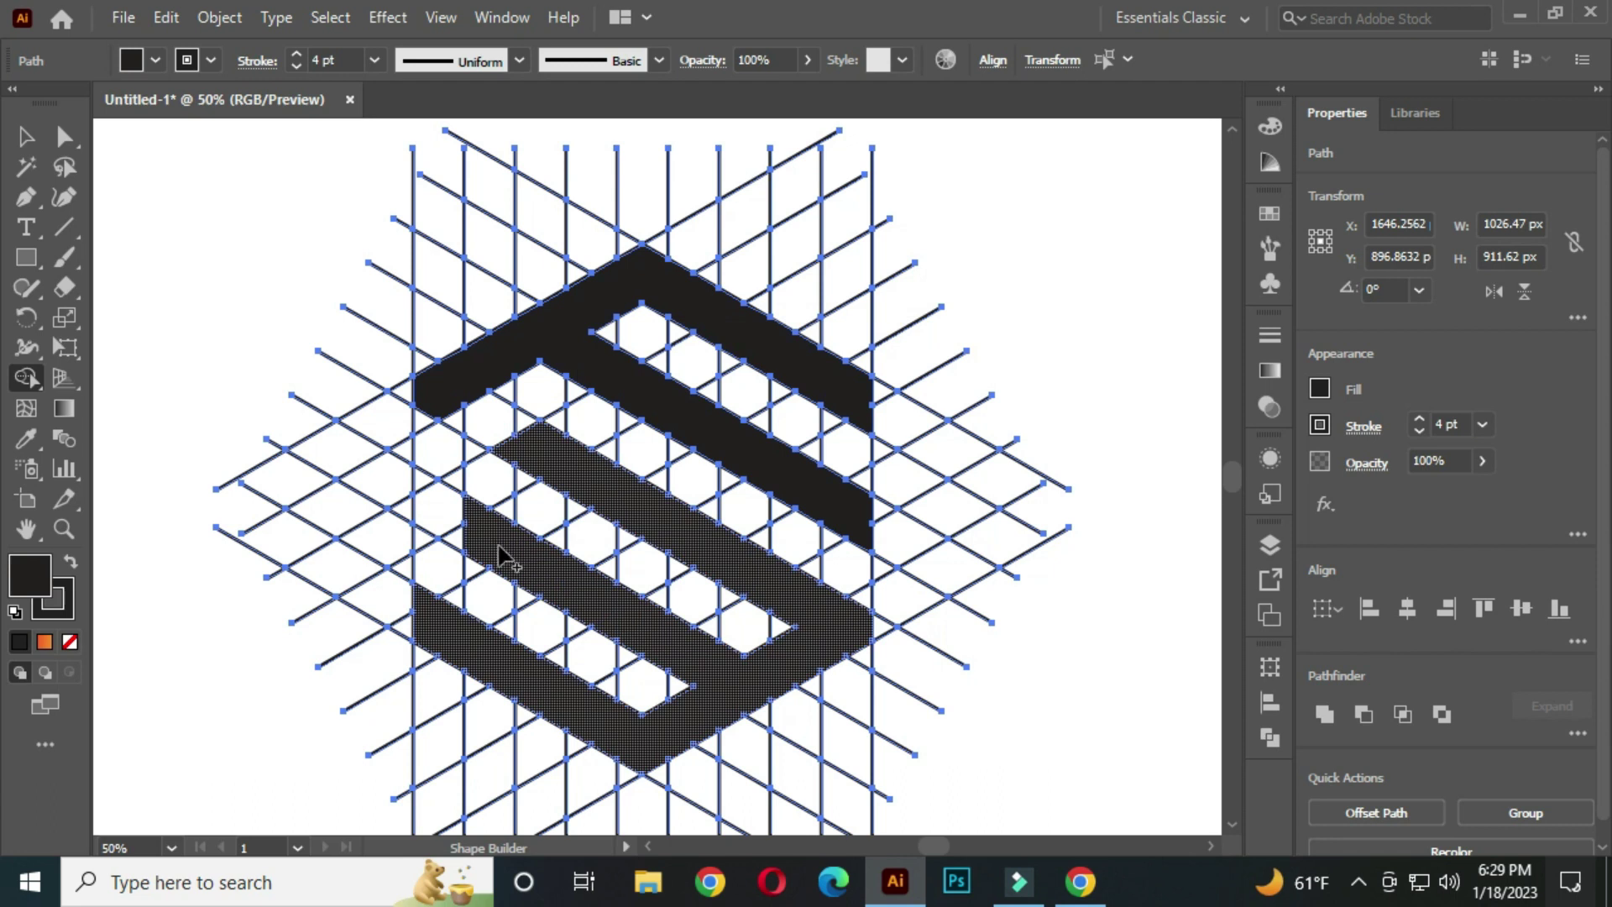
drag(494, 544, 421, 494)
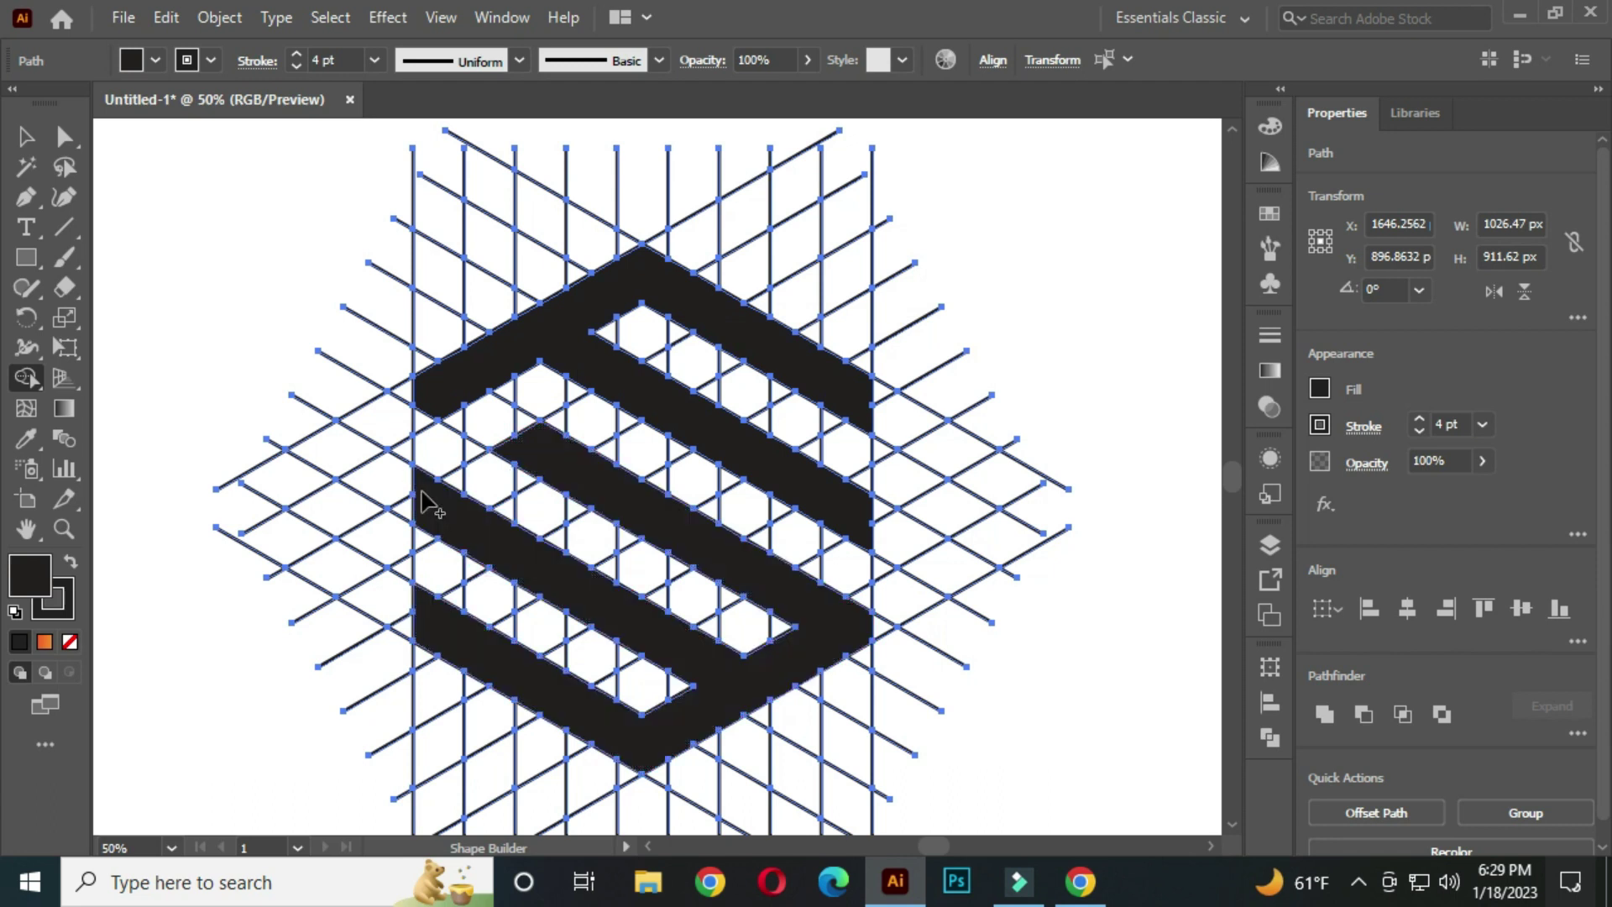
click(654, 645)
click(558, 324)
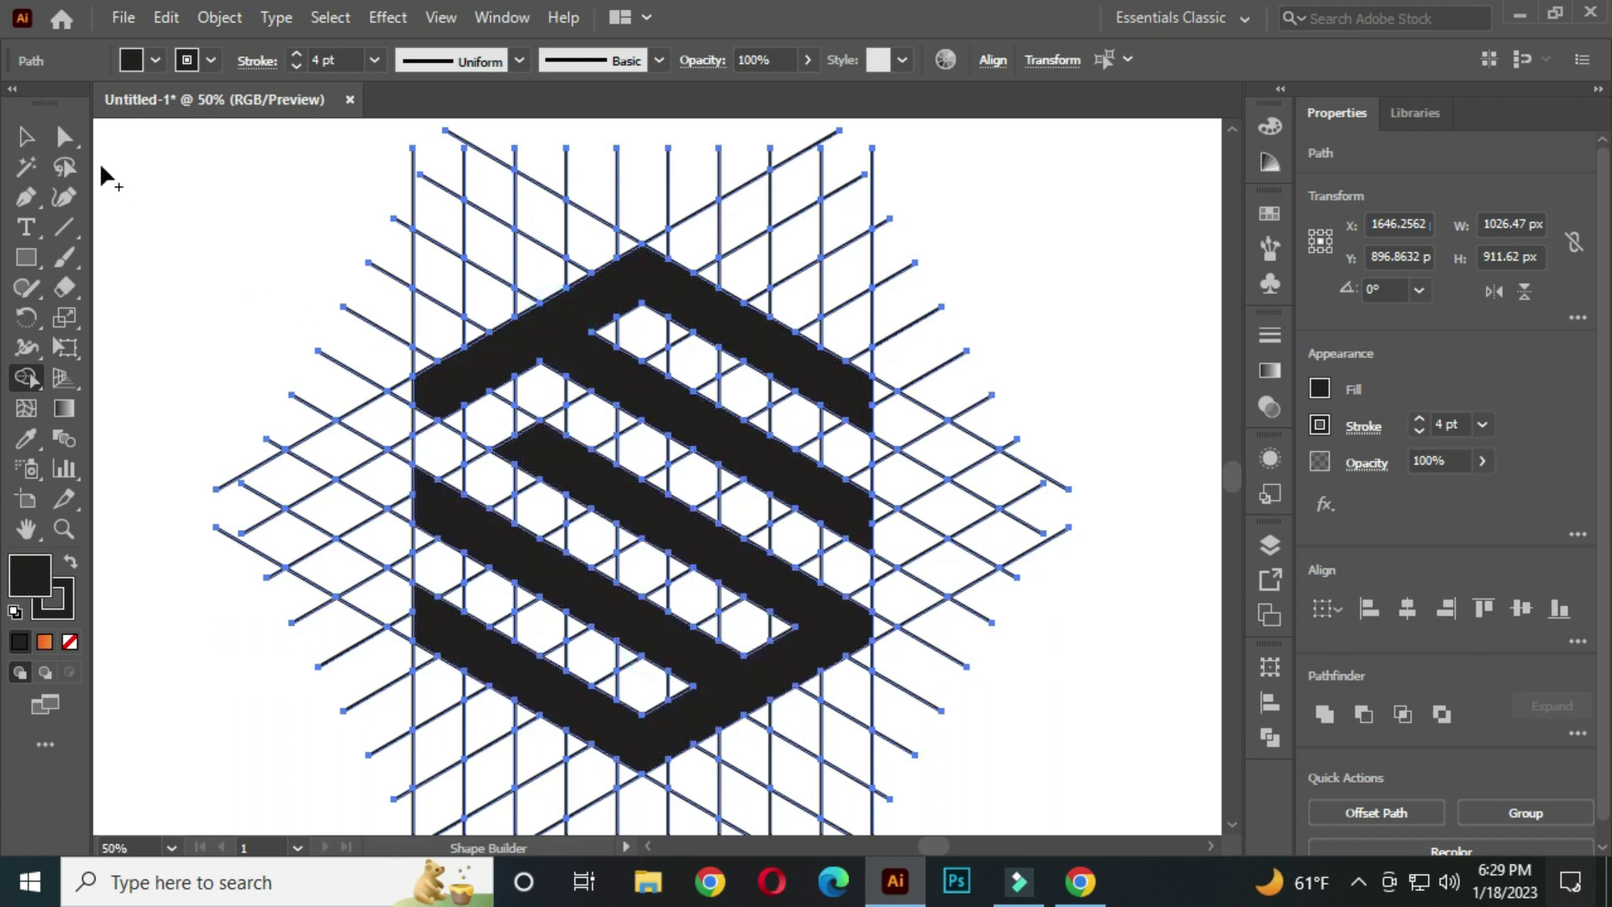
click(32, 132)
Zoom out and pan so there is empty space to the right of the grid
click(281, 322)
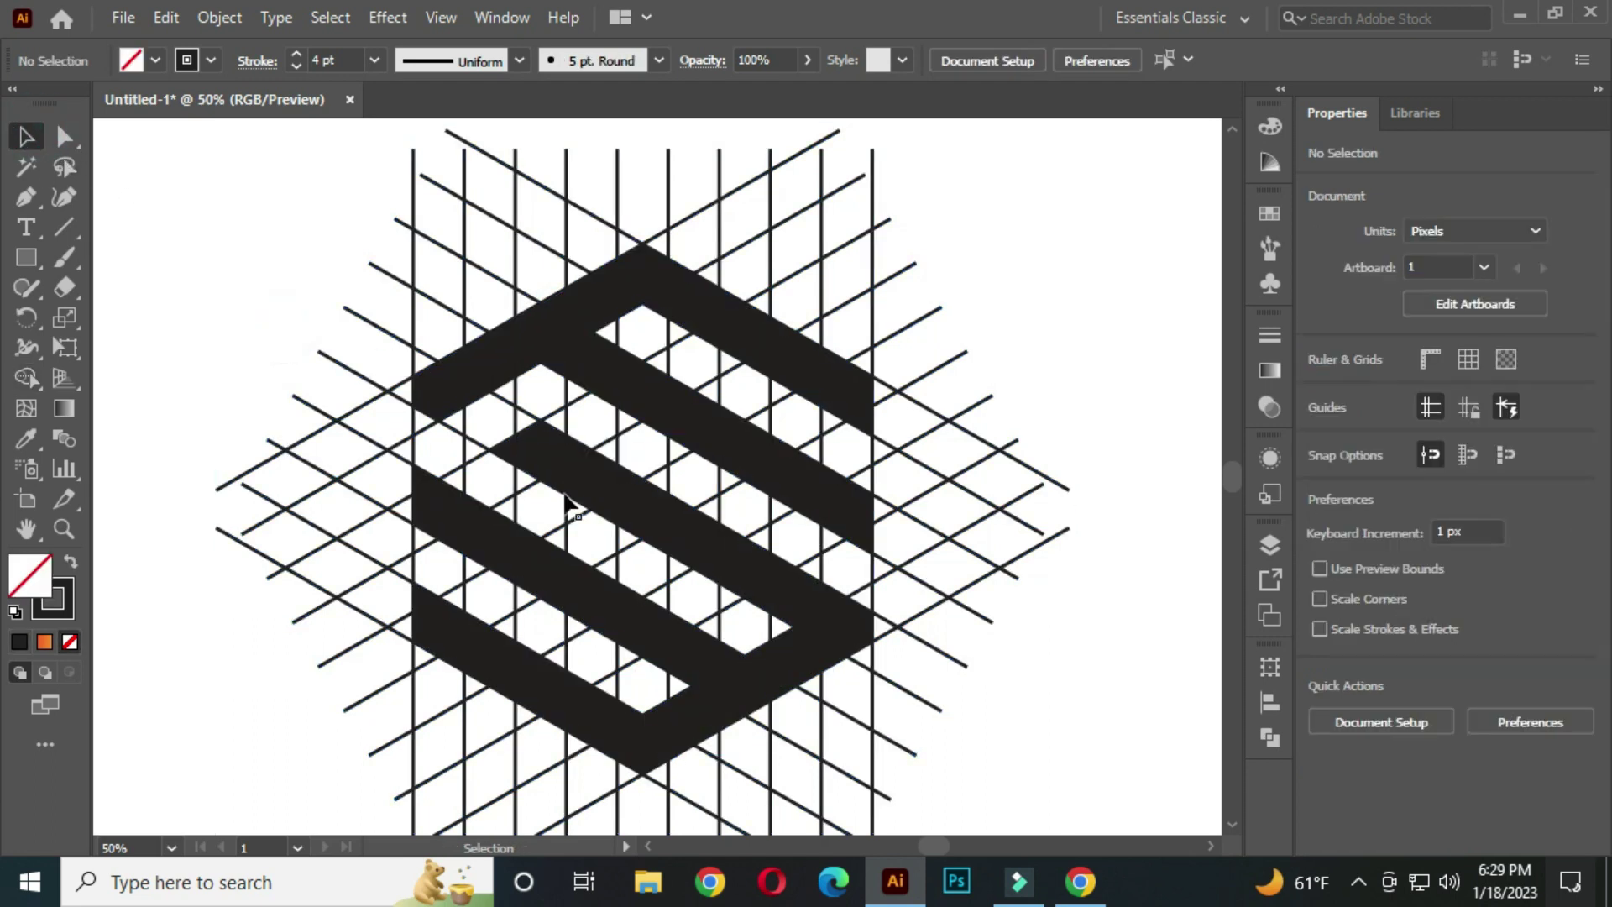
scroll(756, 519, down, 2)
drag(853, 485, 699, 445)
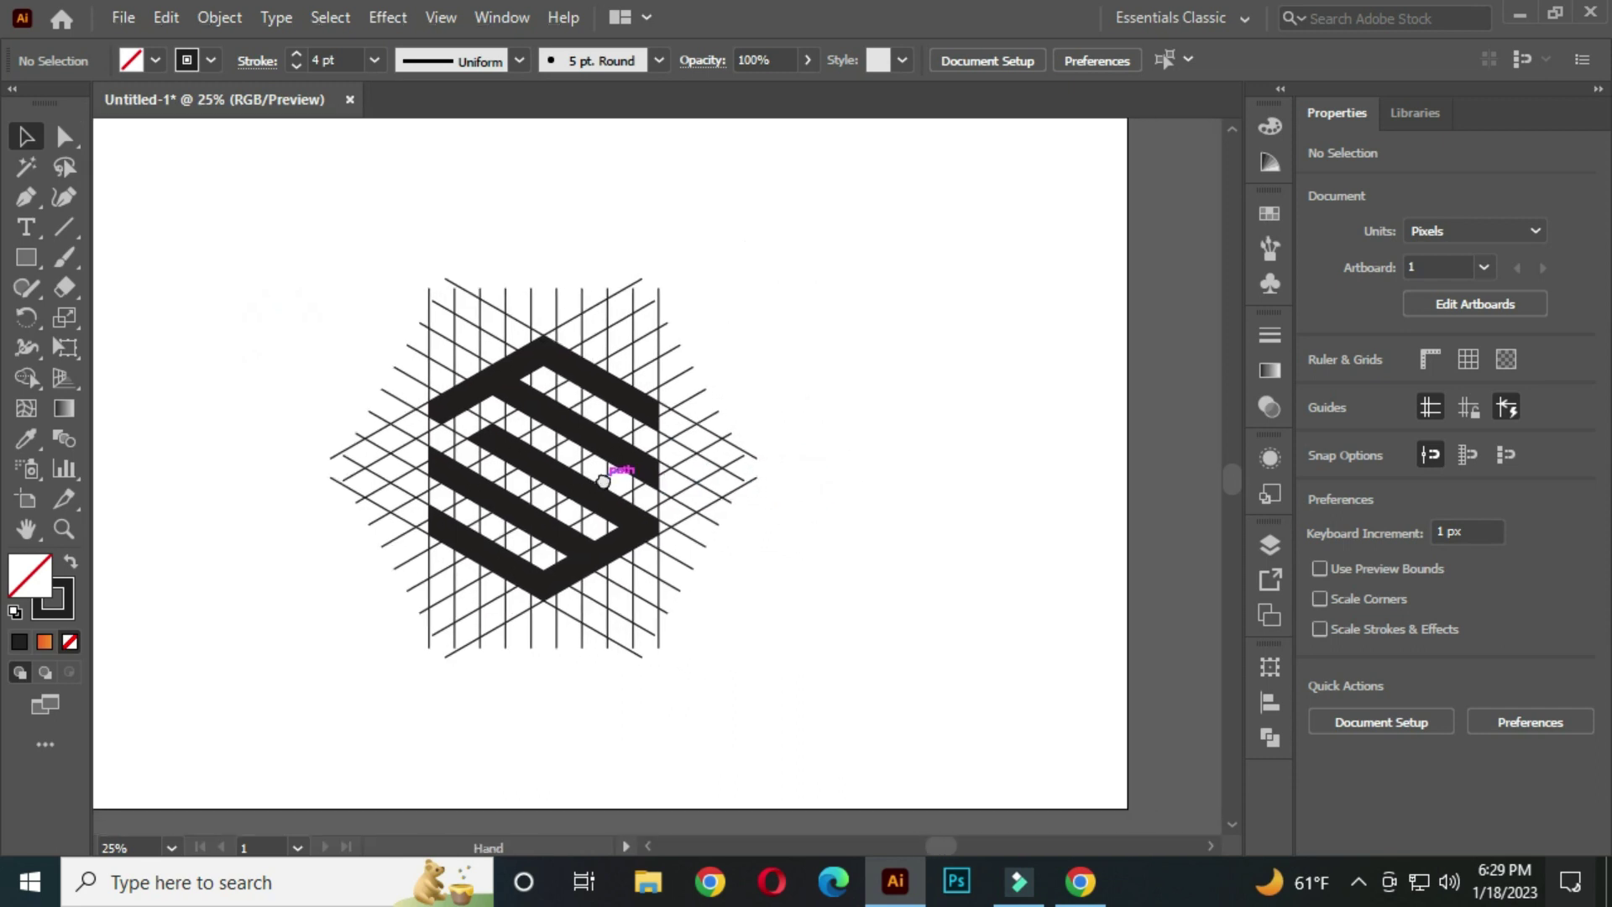
drag(341, 274, 702, 626)
drag(574, 480, 308, 452)
click(636, 397)
drag(644, 406, 759, 425)
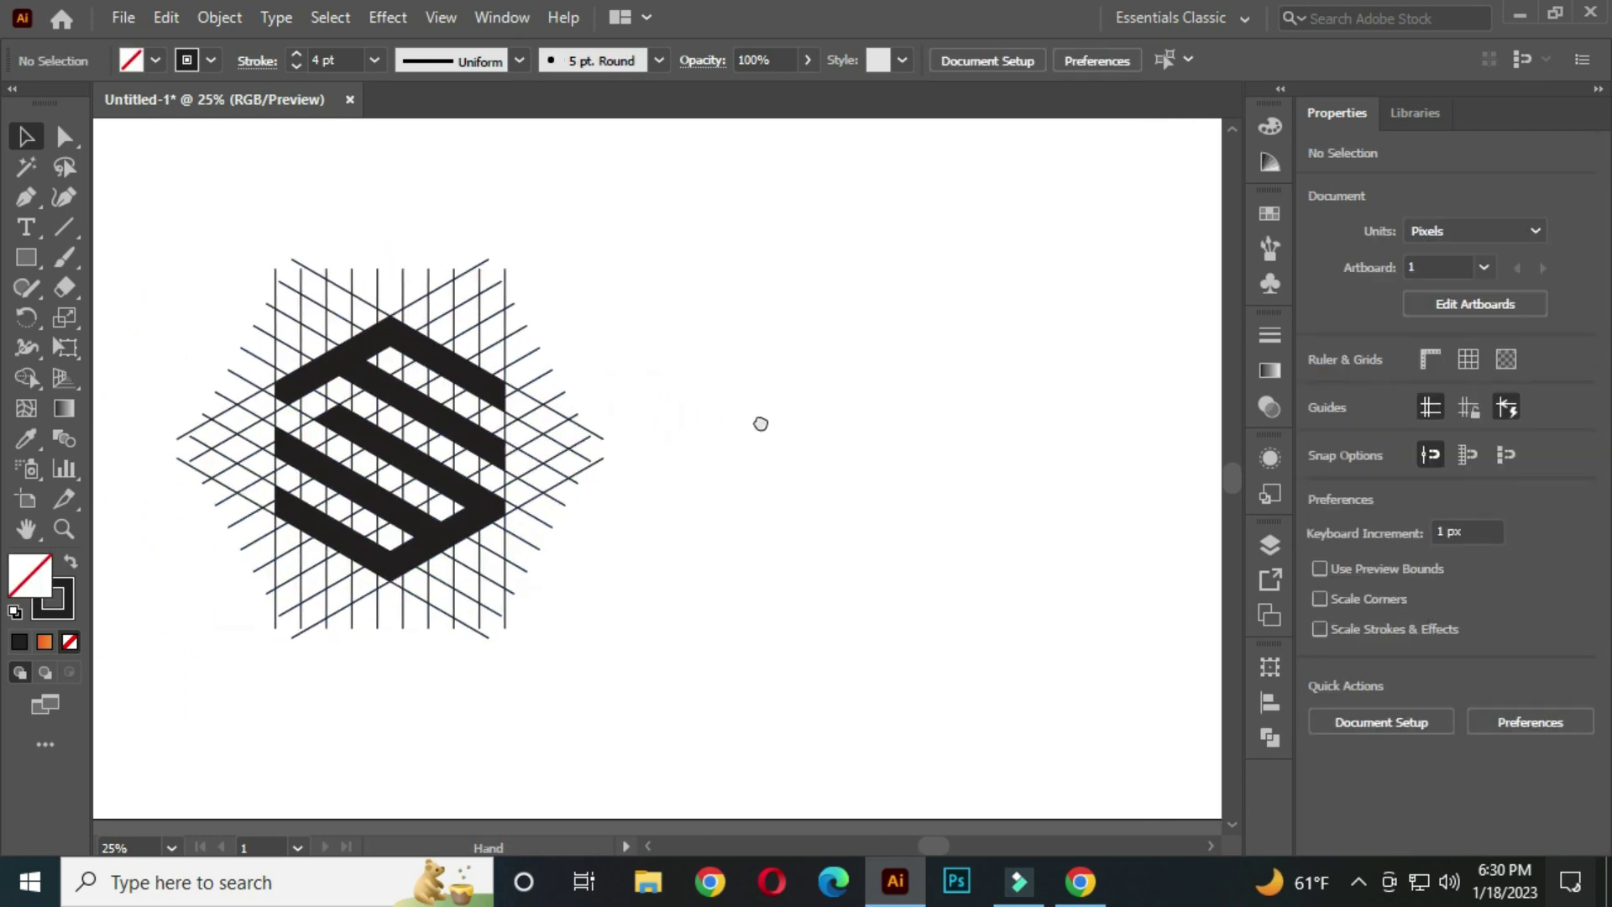
Select both S paths and drag a copy straight to the right of the grid
click(341, 360)
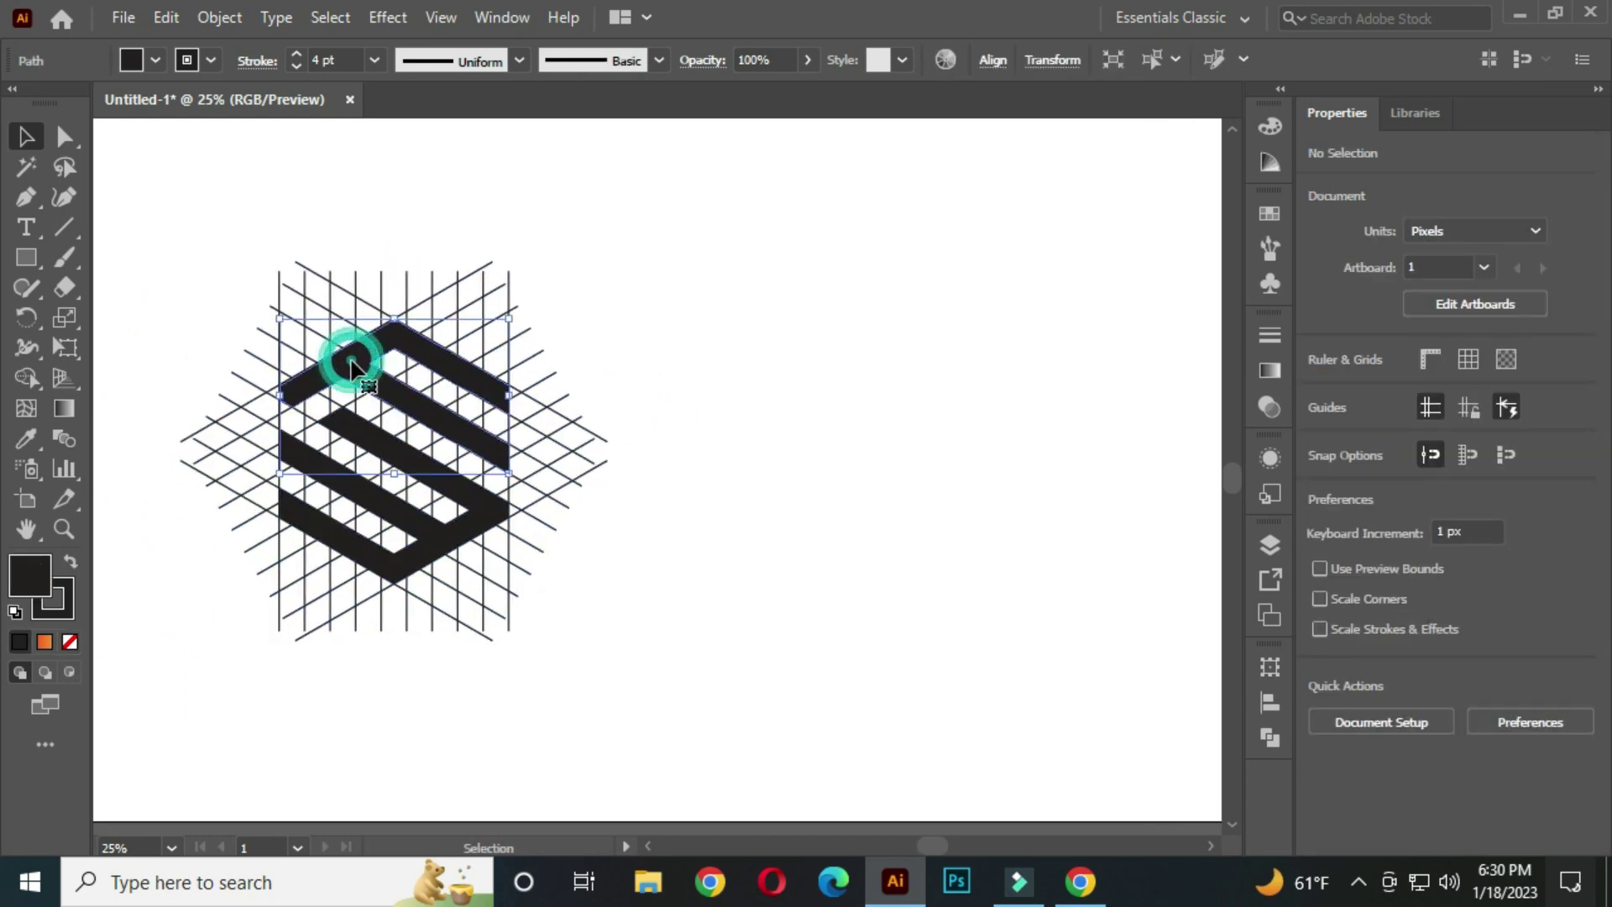
shift+click(442, 546)
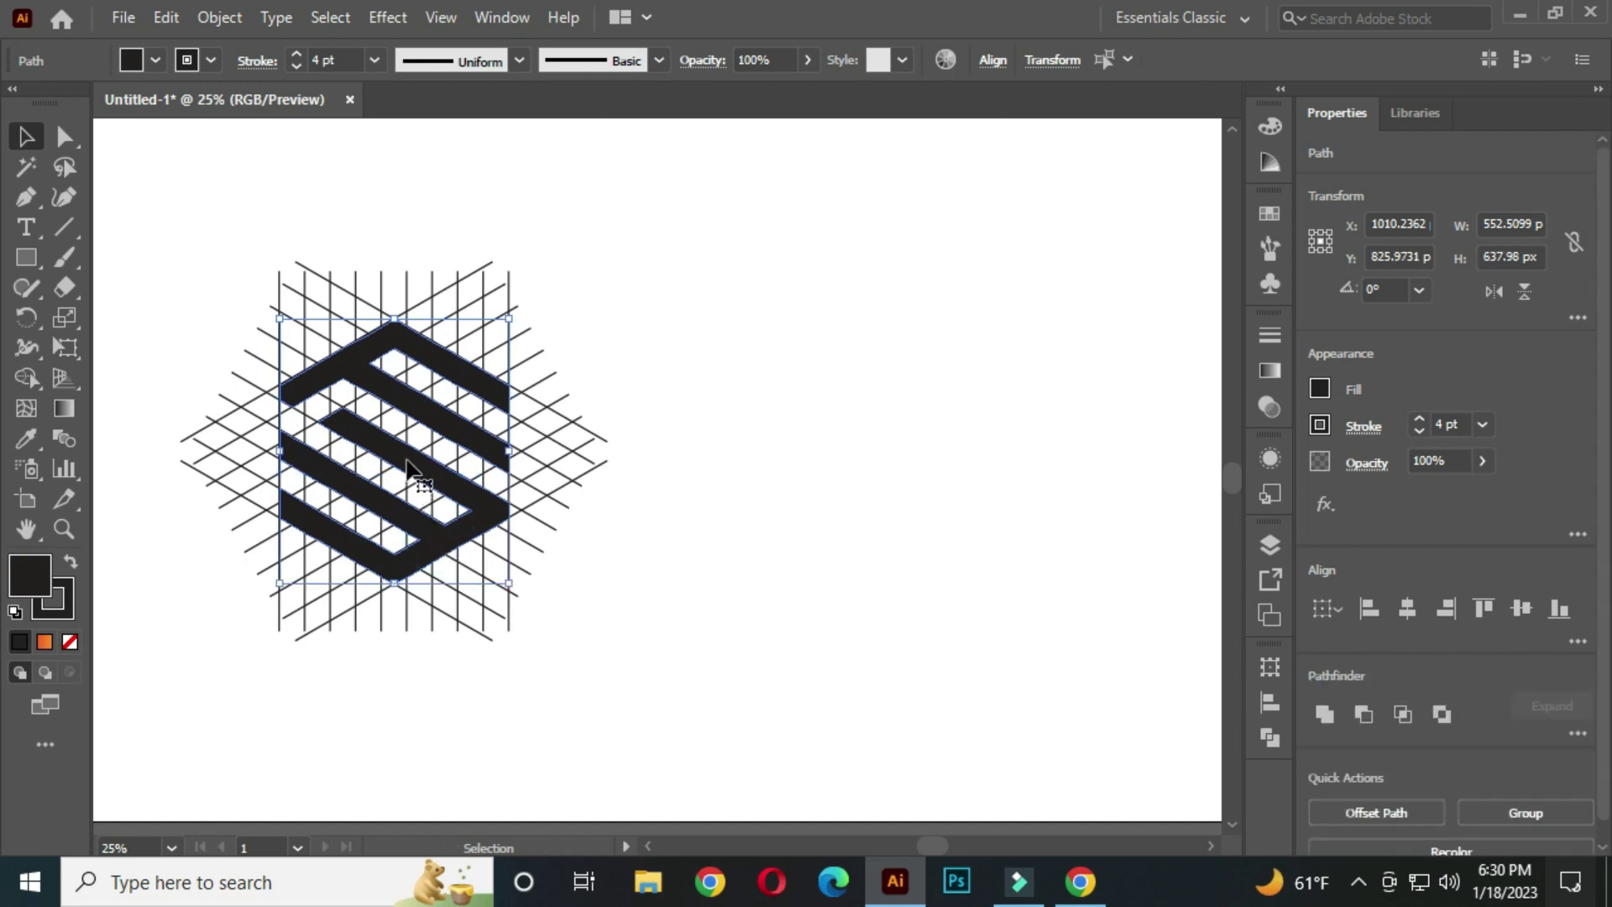
drag(411, 468, 899, 471)
click(1085, 413)
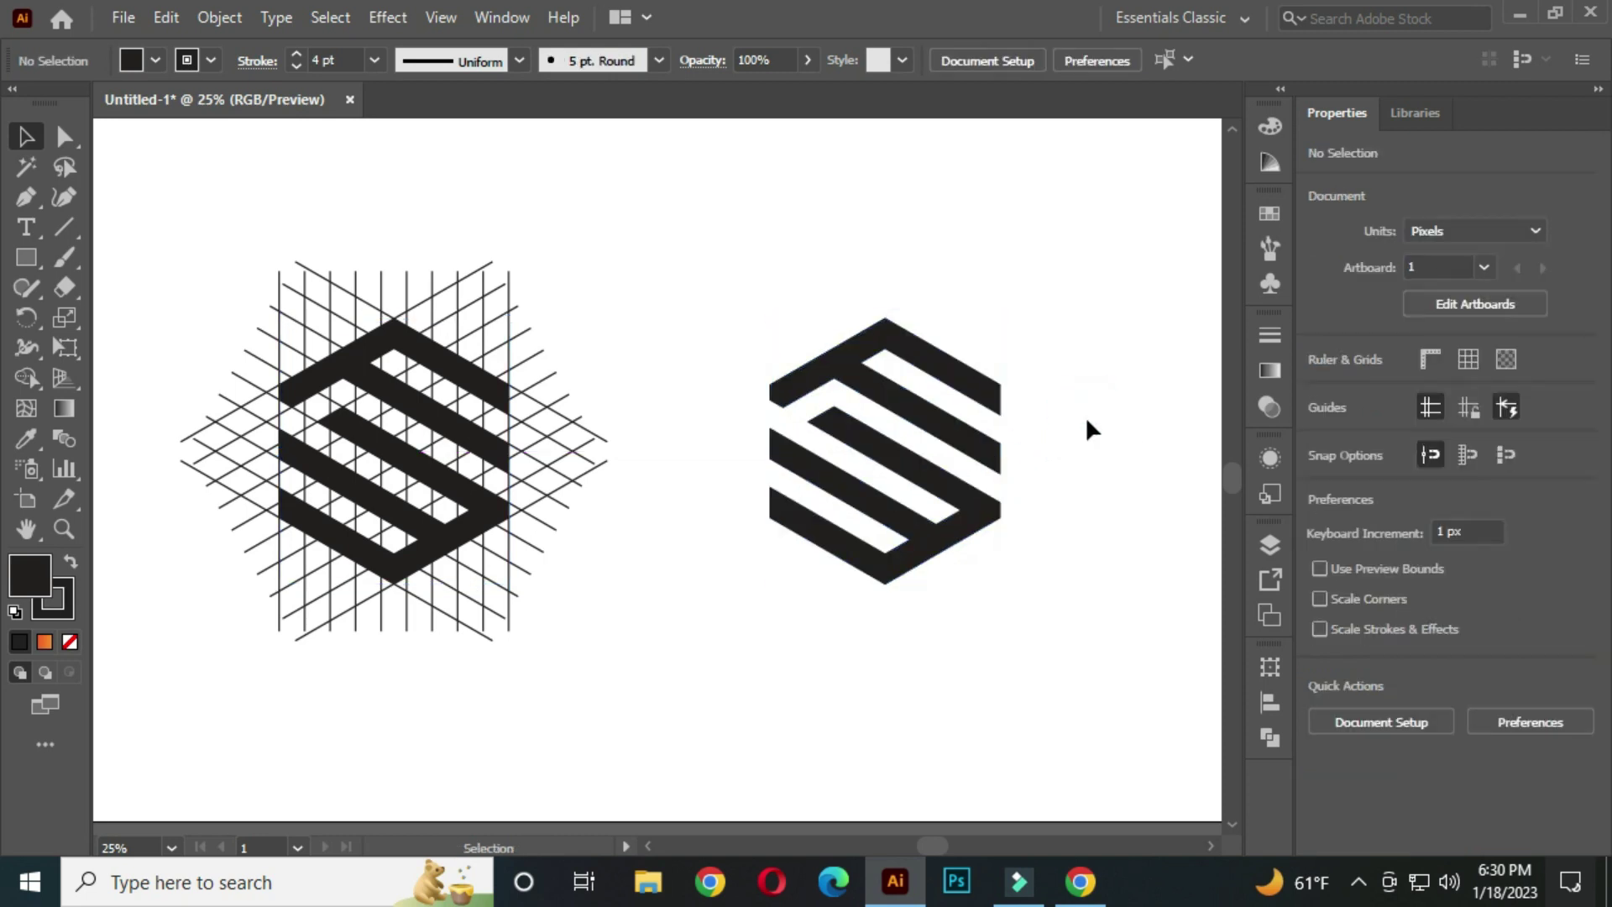
scroll(1100, 432, up, 1)
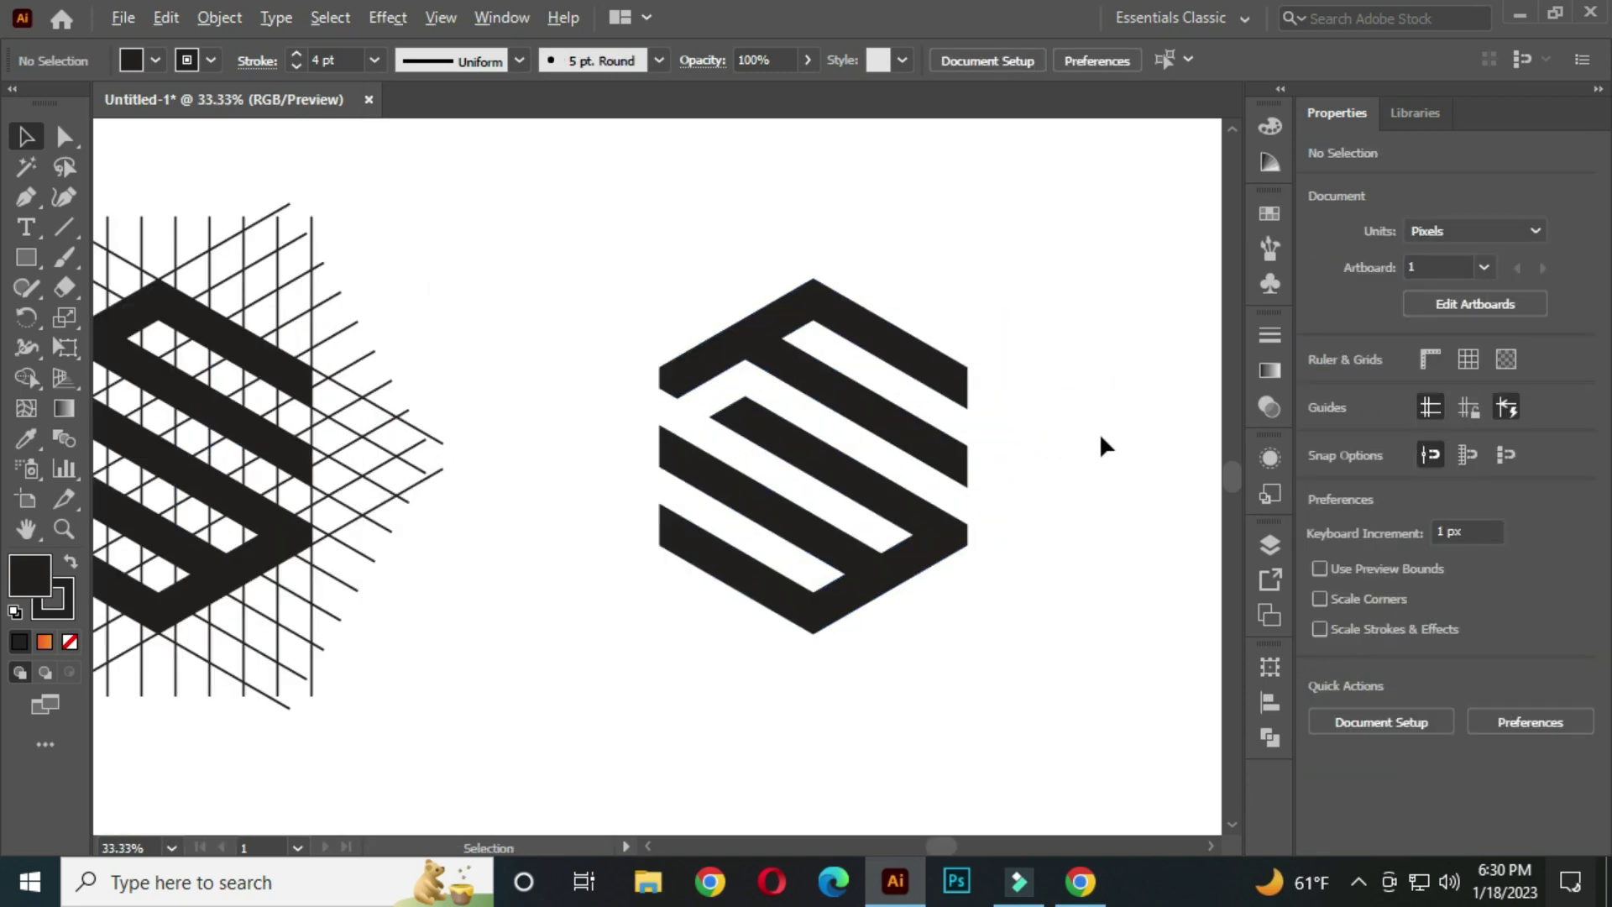
drag(1054, 428, 987, 415)
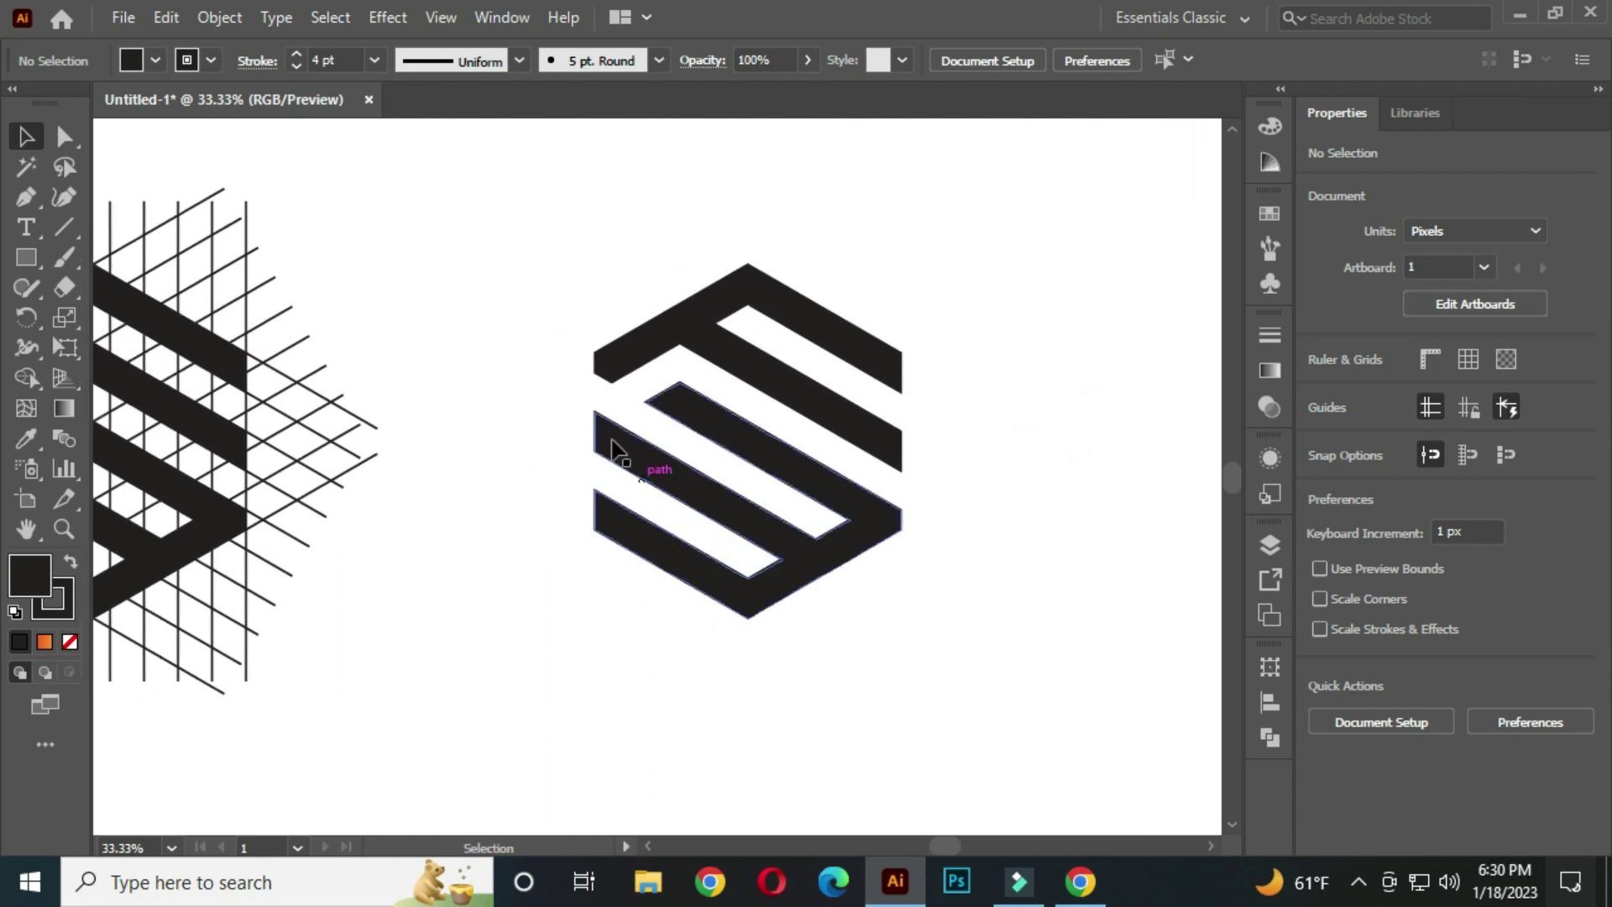
Change the copied S logo's stroke weight from 4 pt to 20 pt, then reselect it
drag(527, 210, 995, 621)
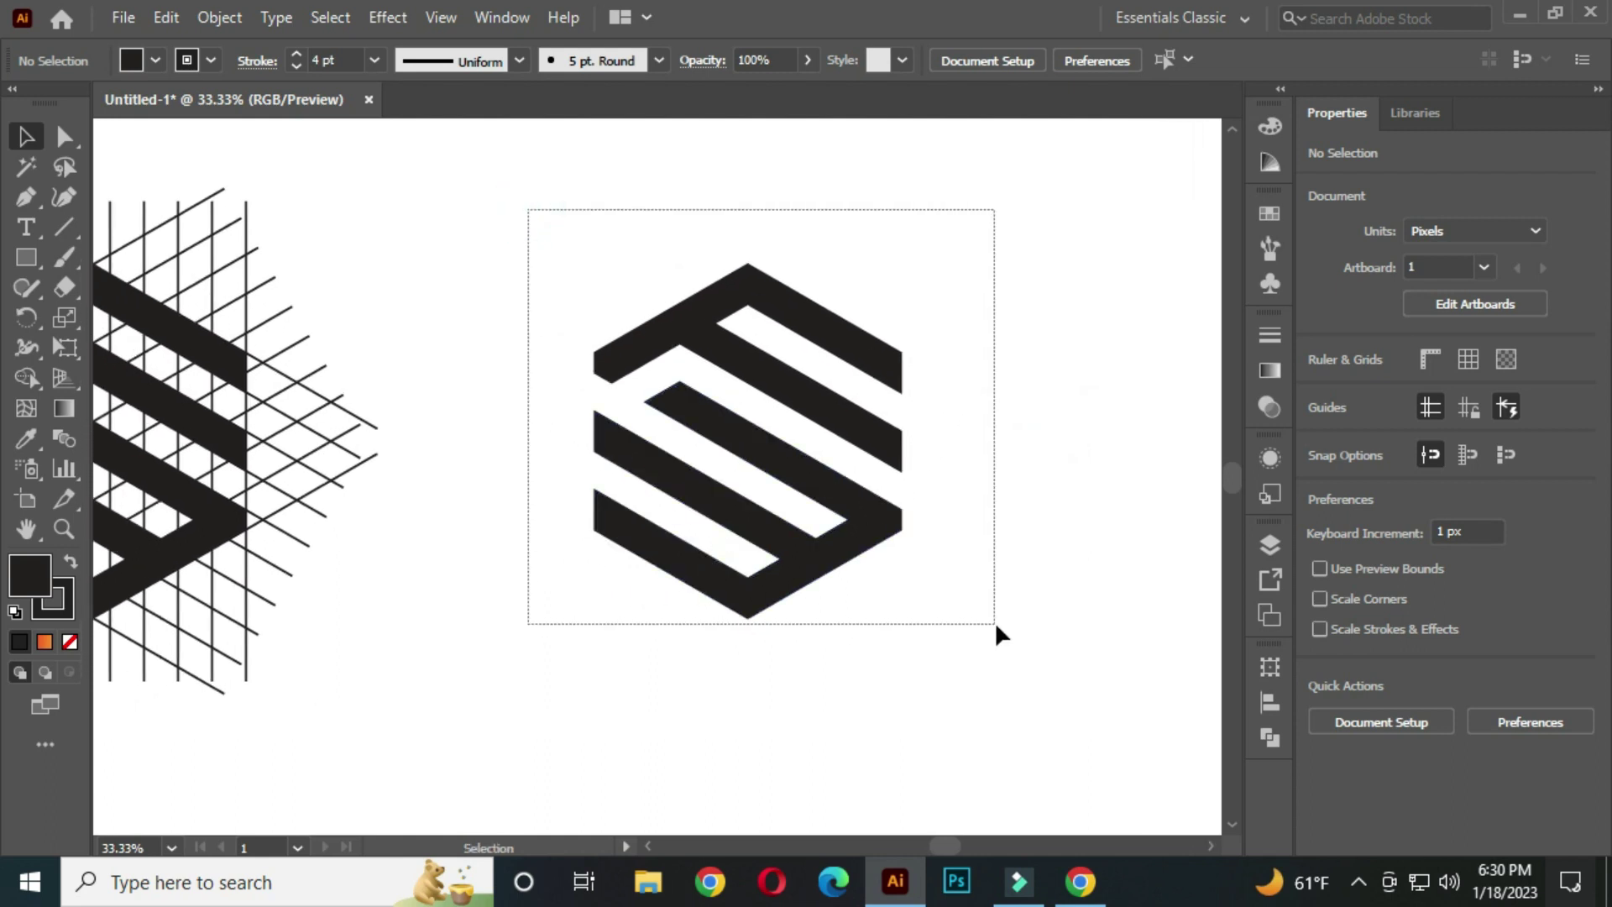
click(344, 58)
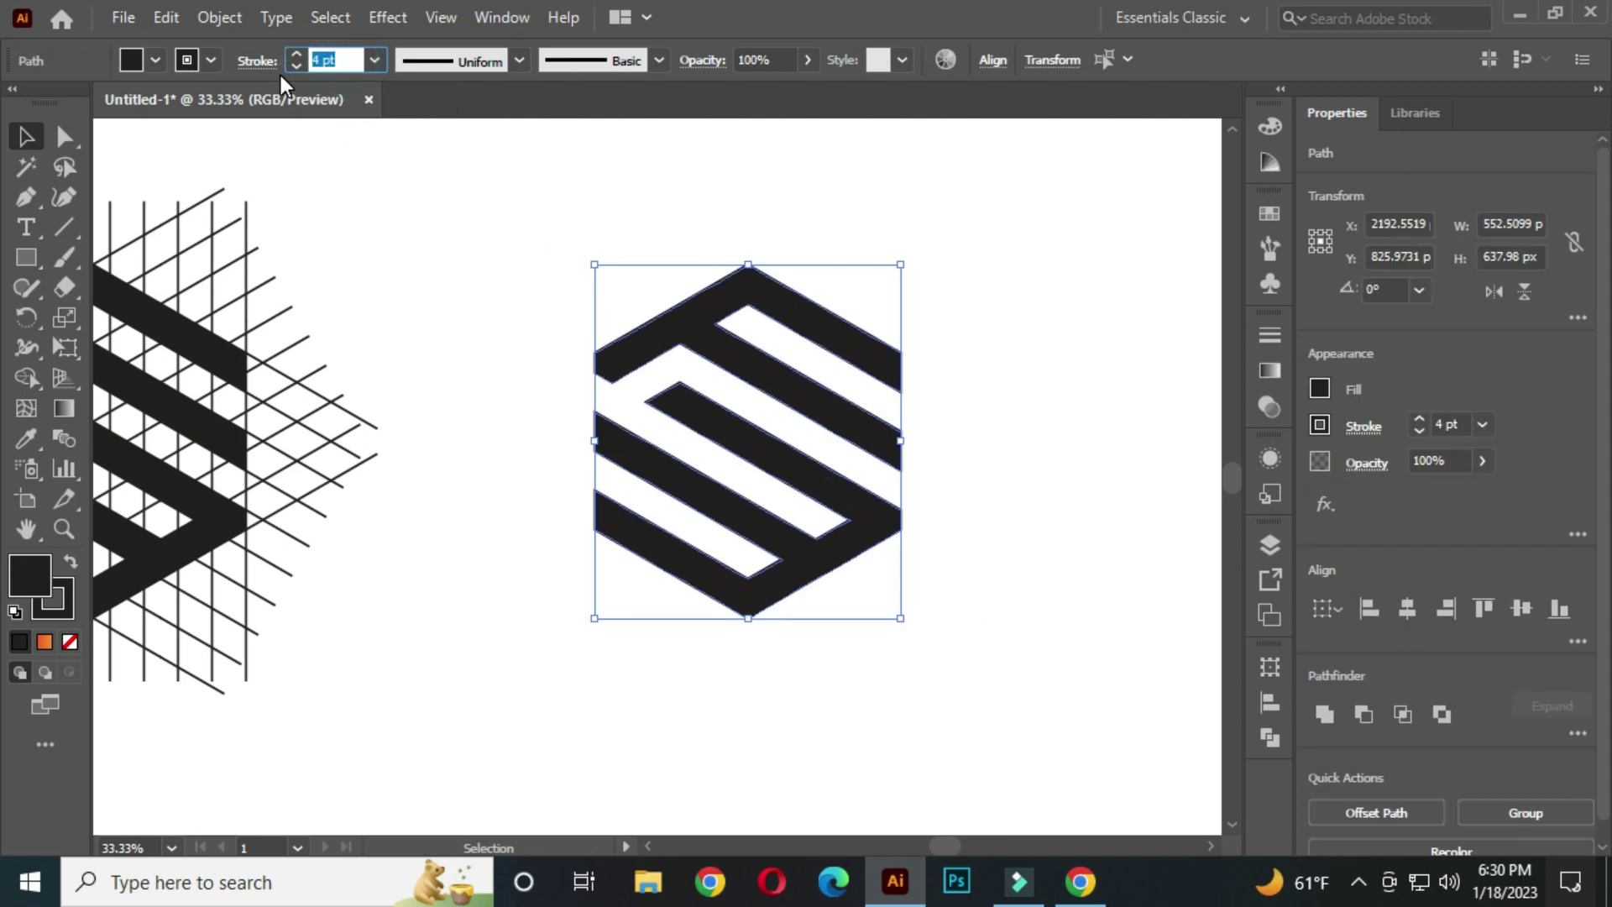
text(20)
click(454, 257)
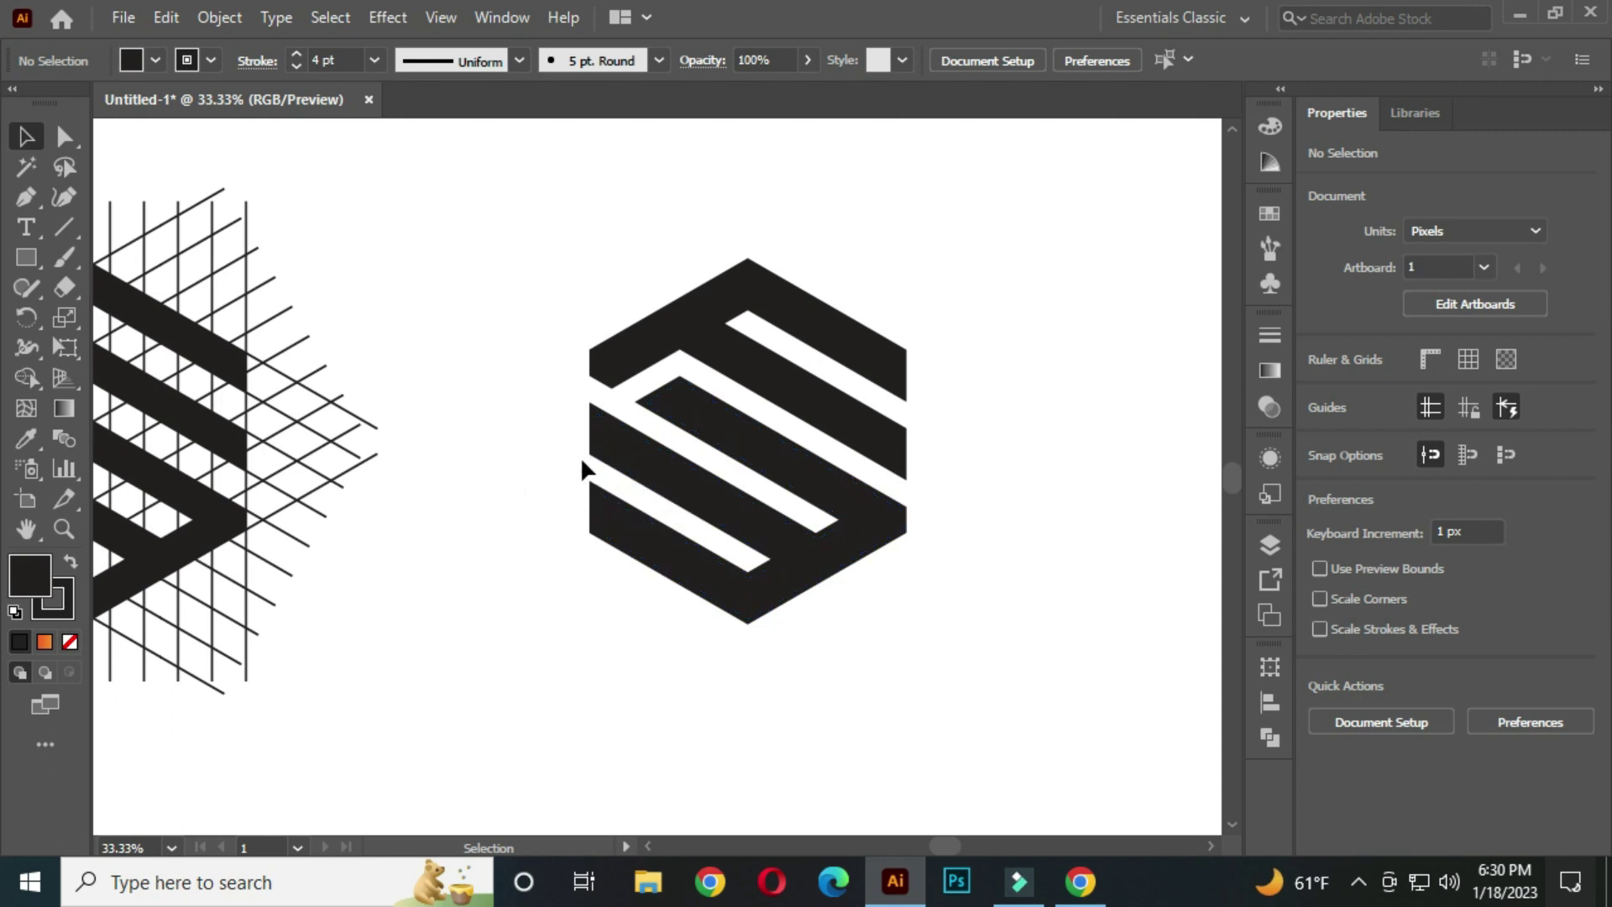
drag(613, 323, 985, 603)
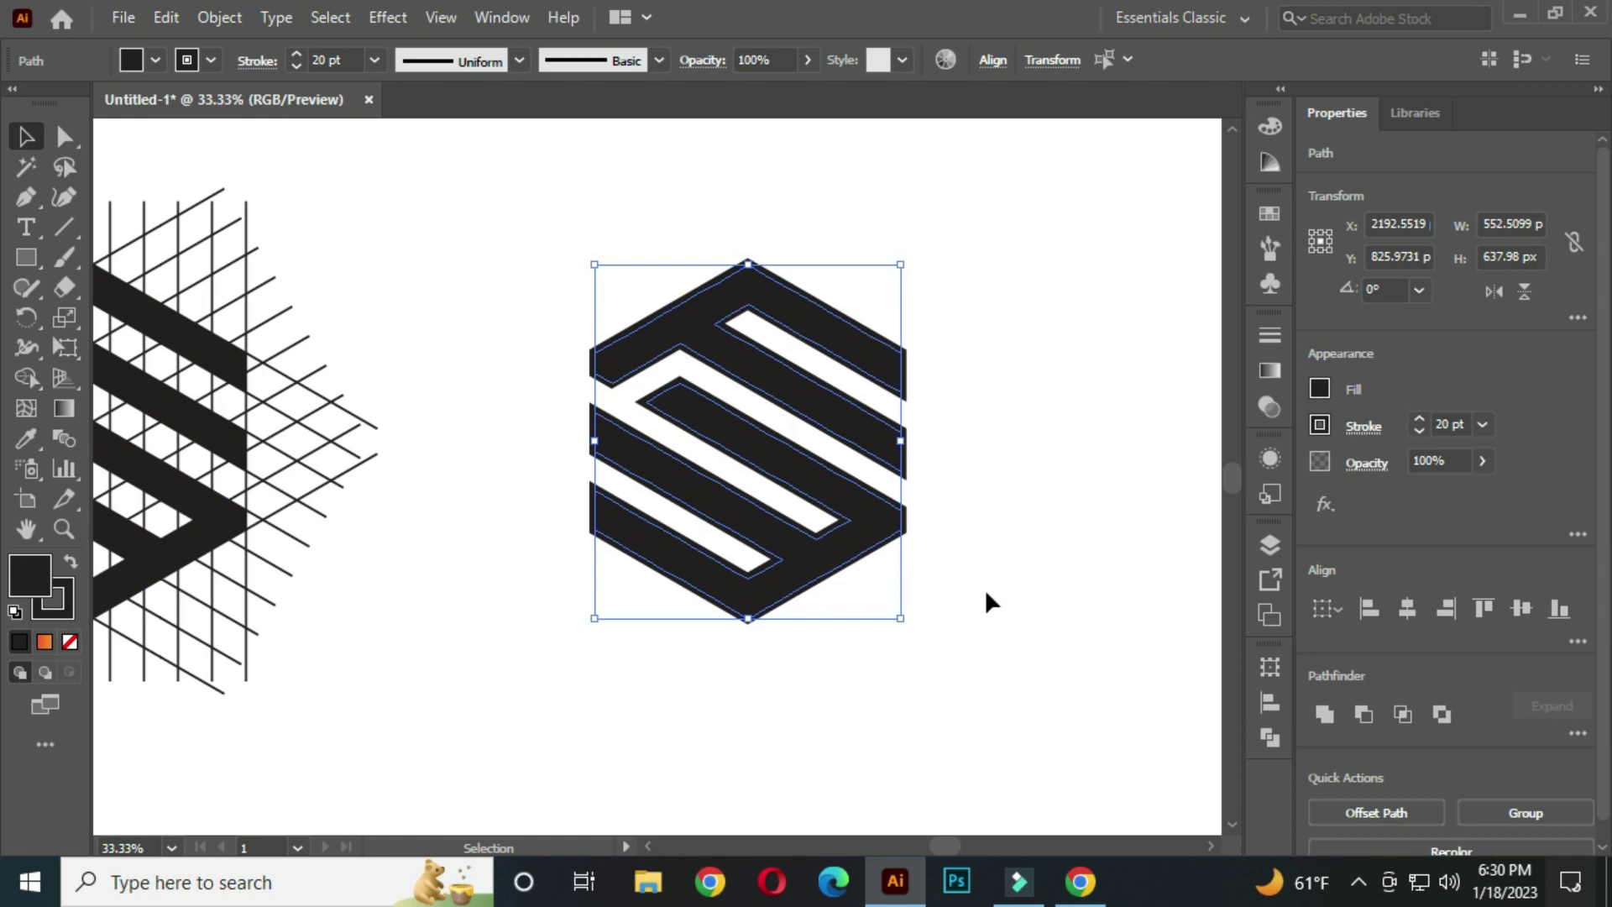
Expand the S logo's fill and stroke using Object > Expand
click(210, 19)
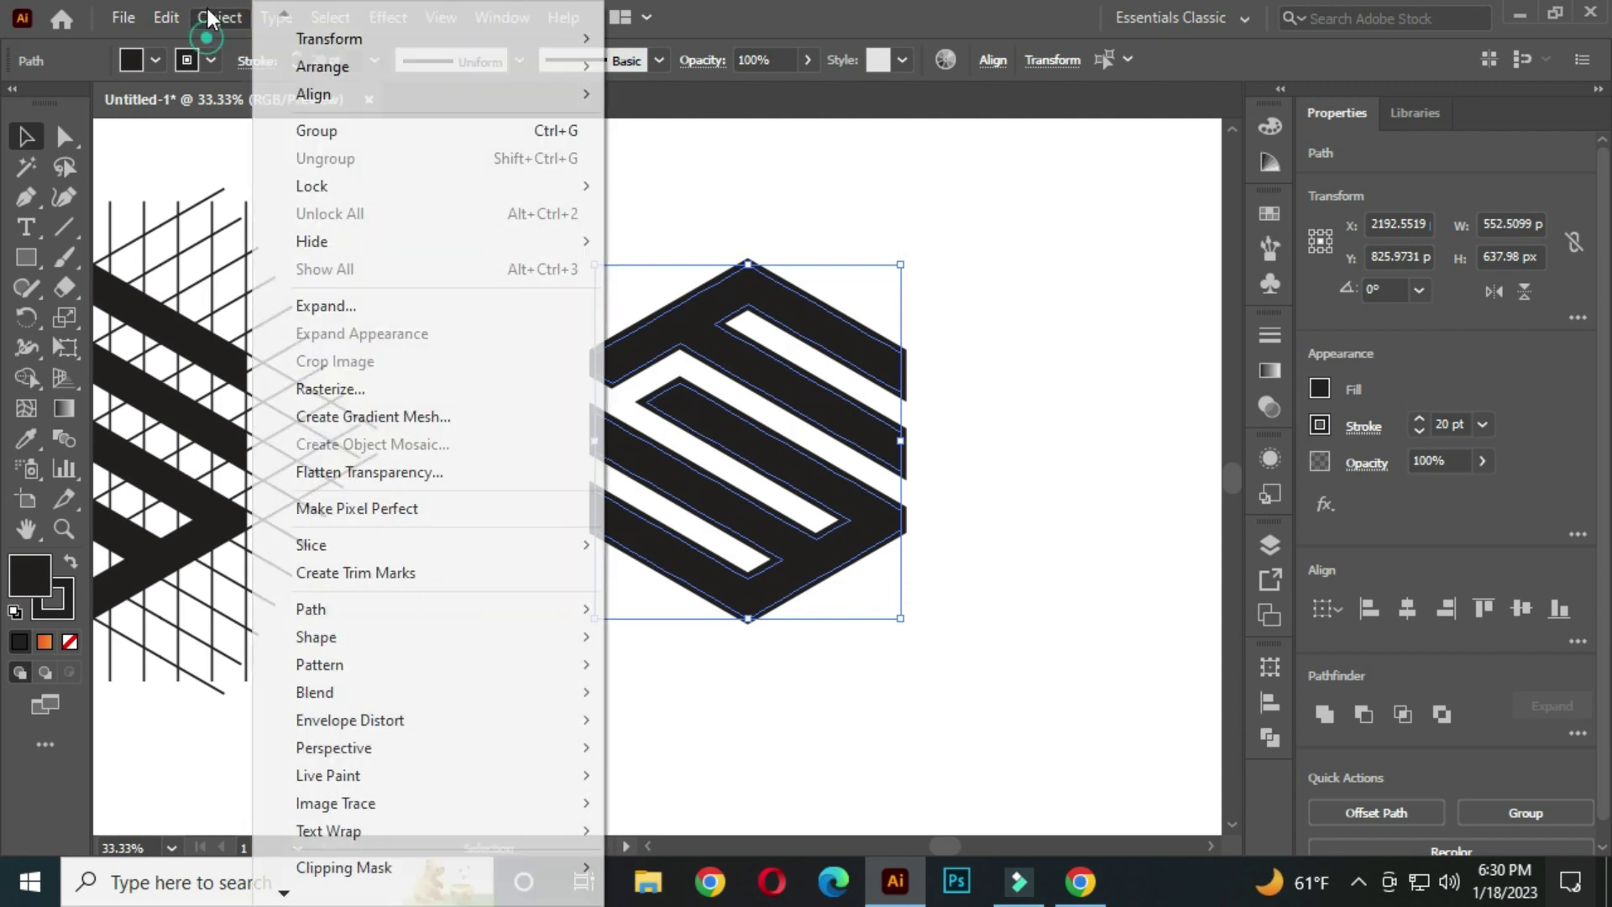
click(326, 305)
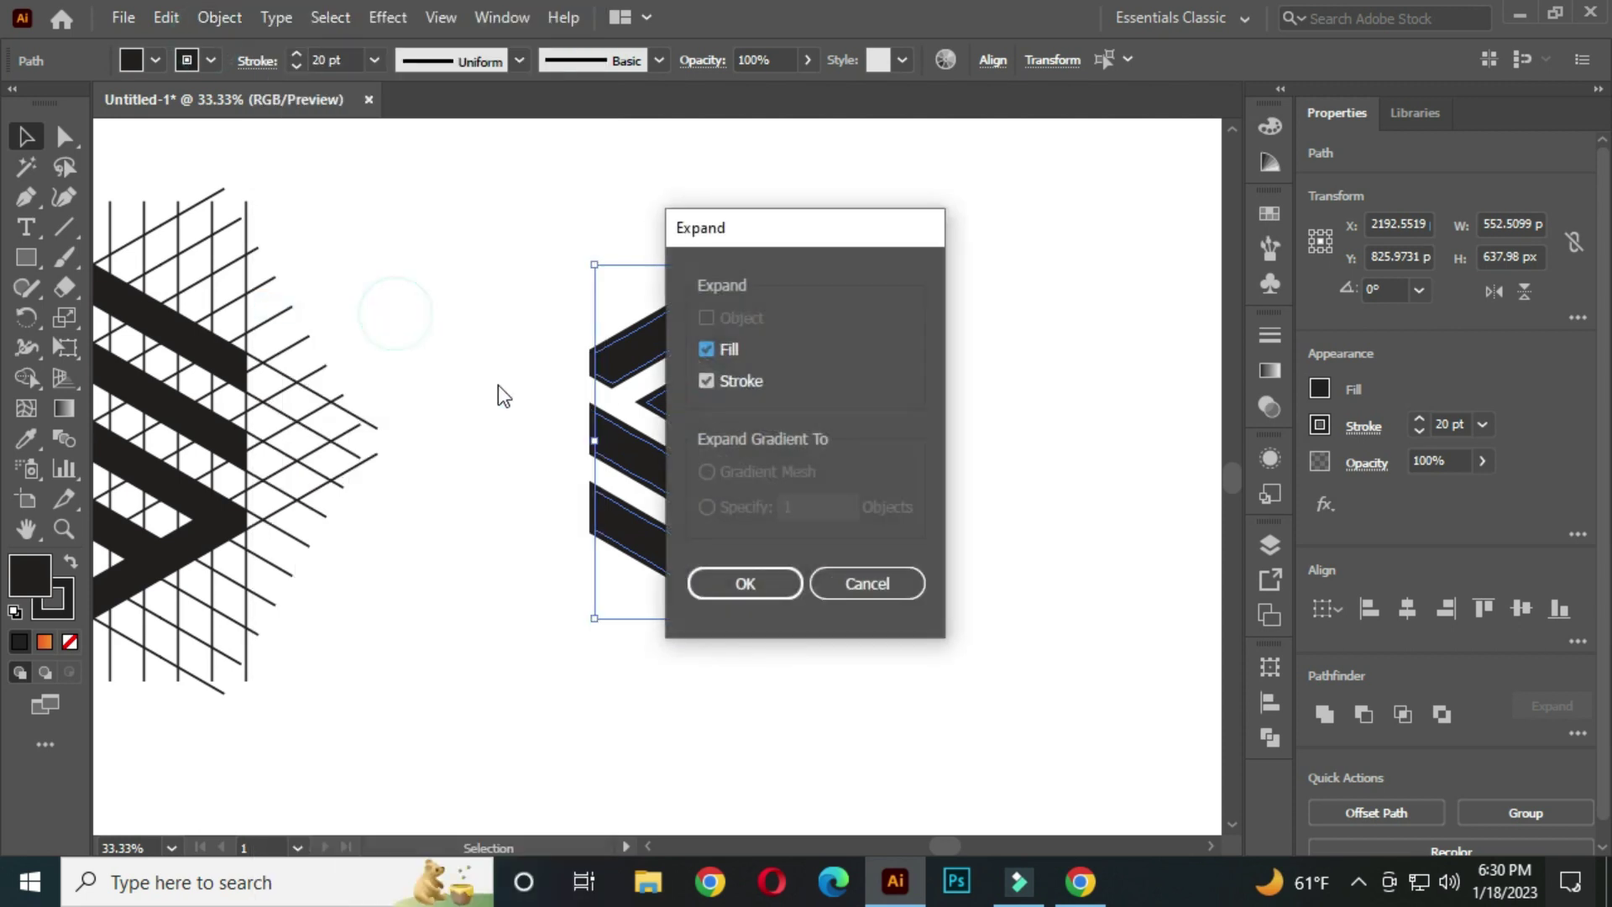
click(744, 585)
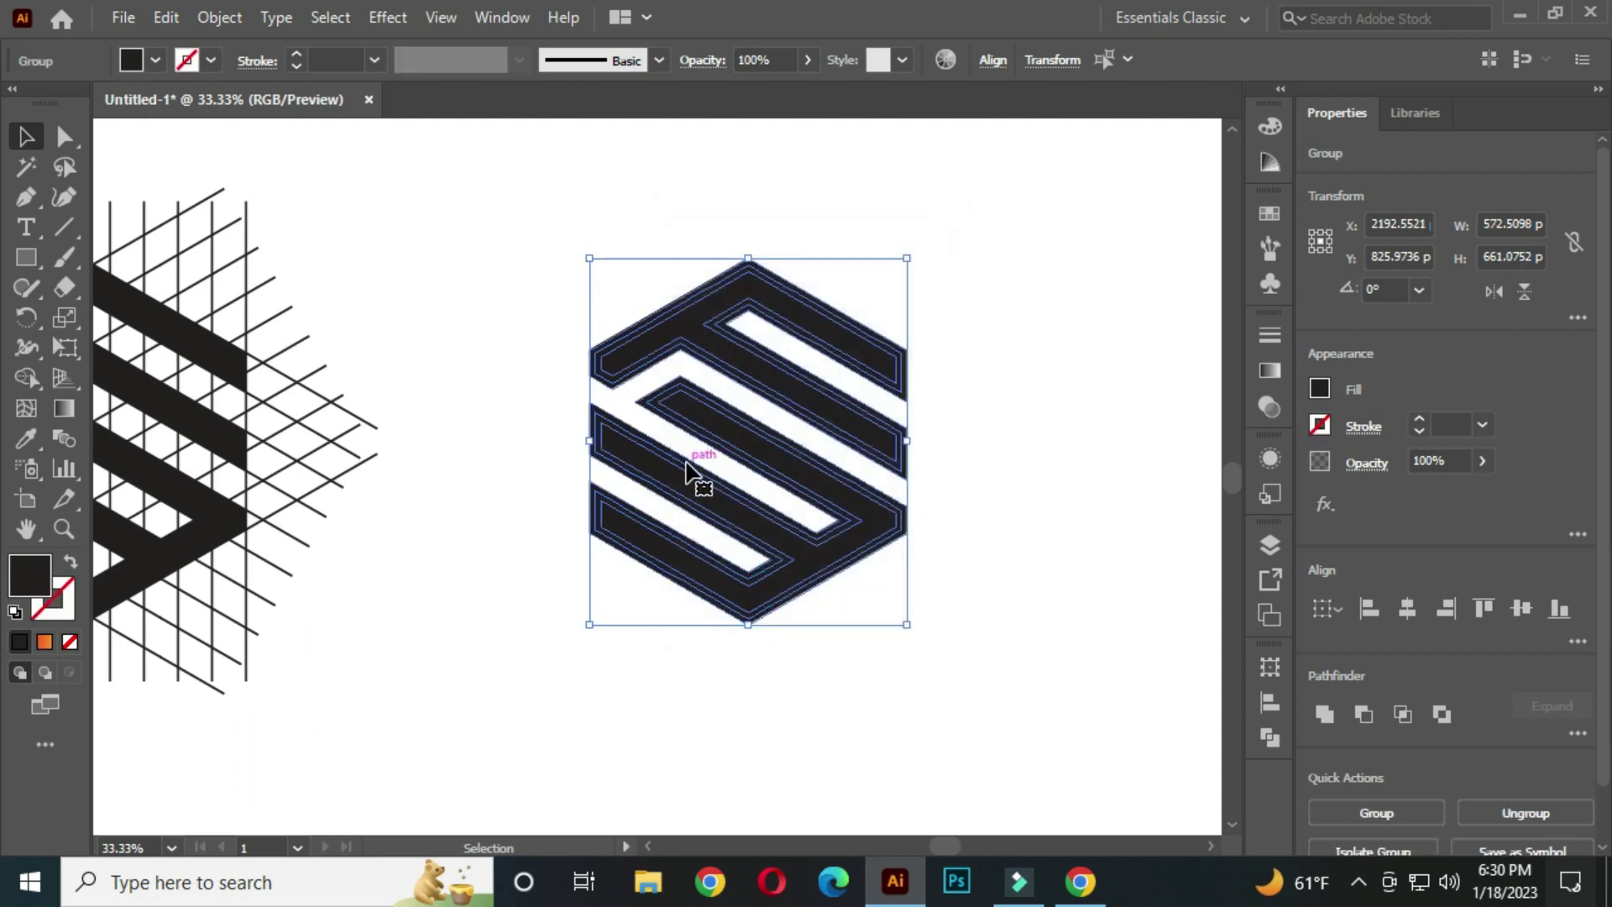
Apply Pathfinder Unite to the expanded pieces, then close the panel and deselect
click(1272, 739)
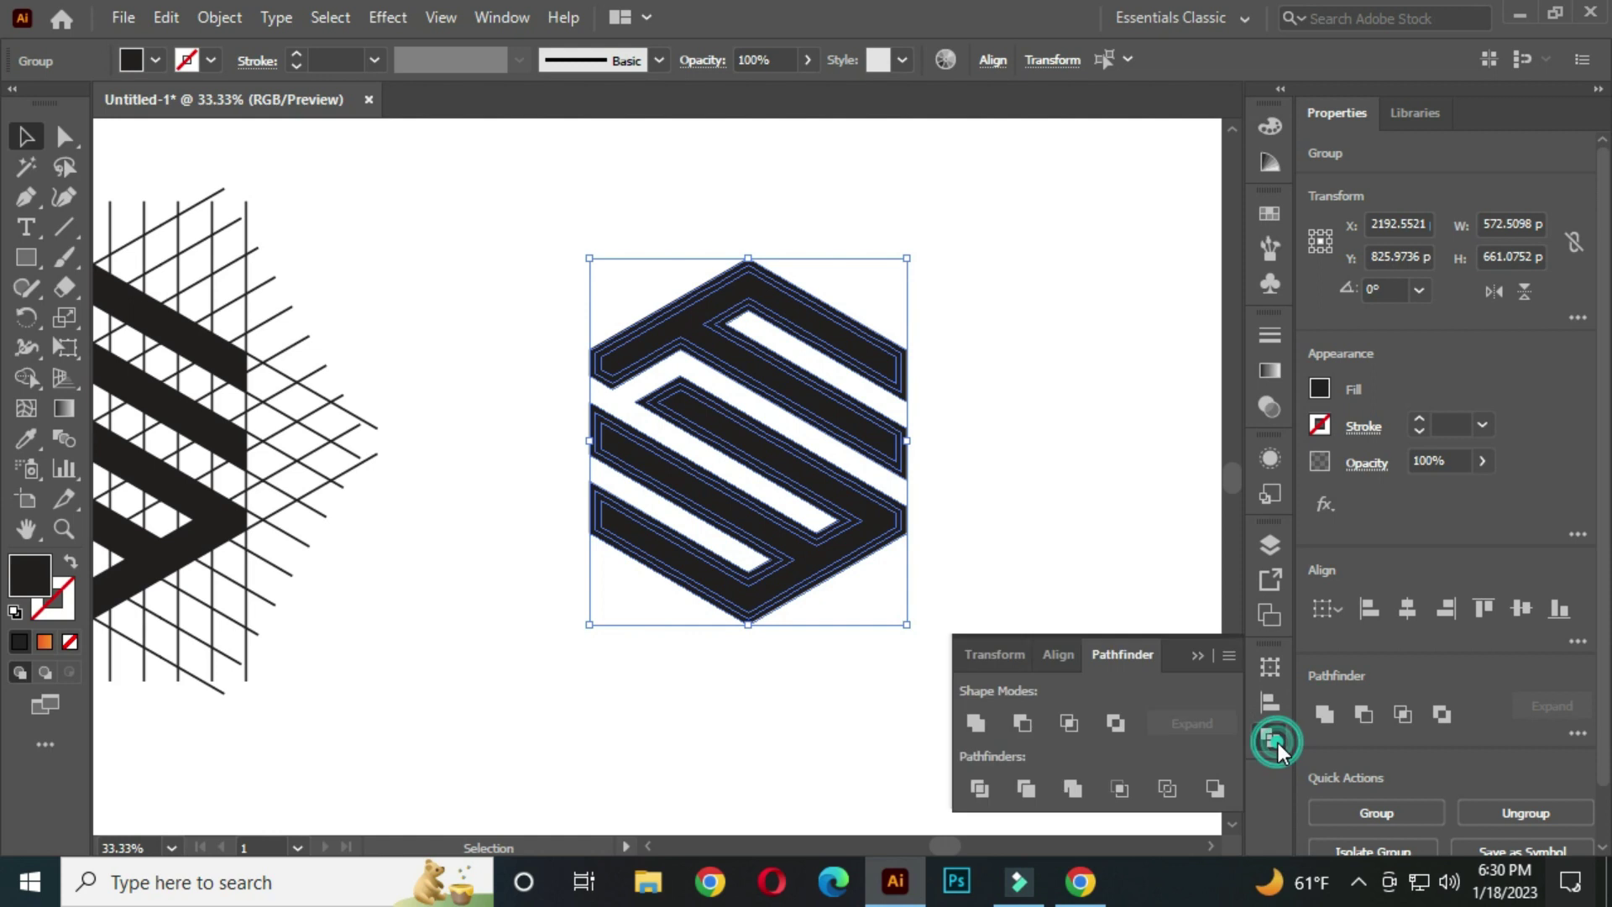
click(974, 725)
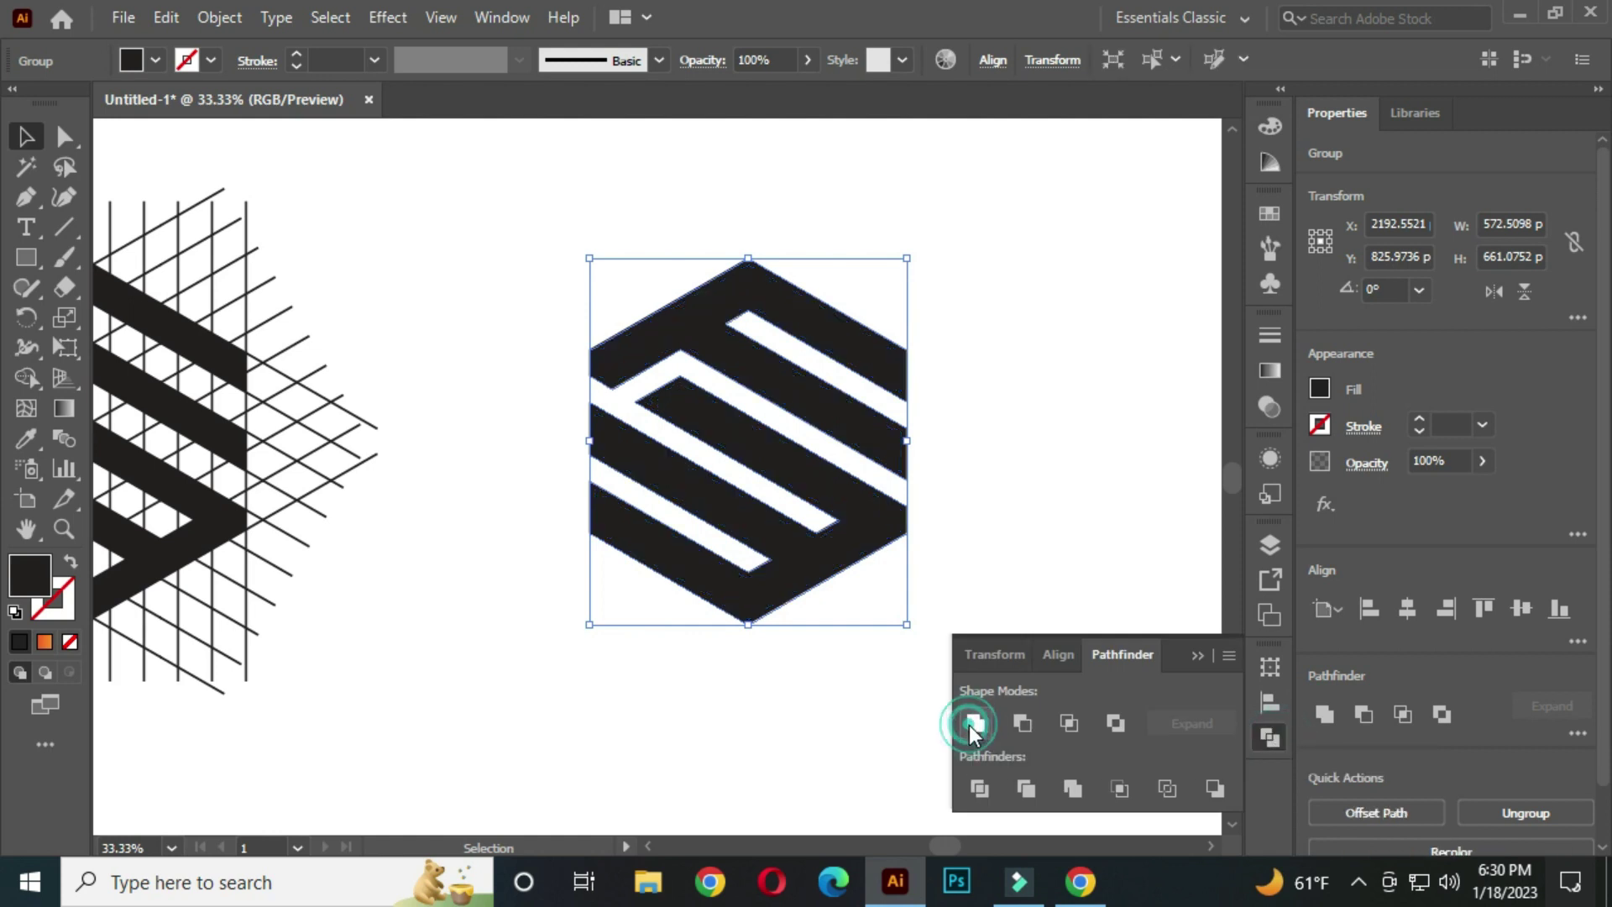
click(1198, 656)
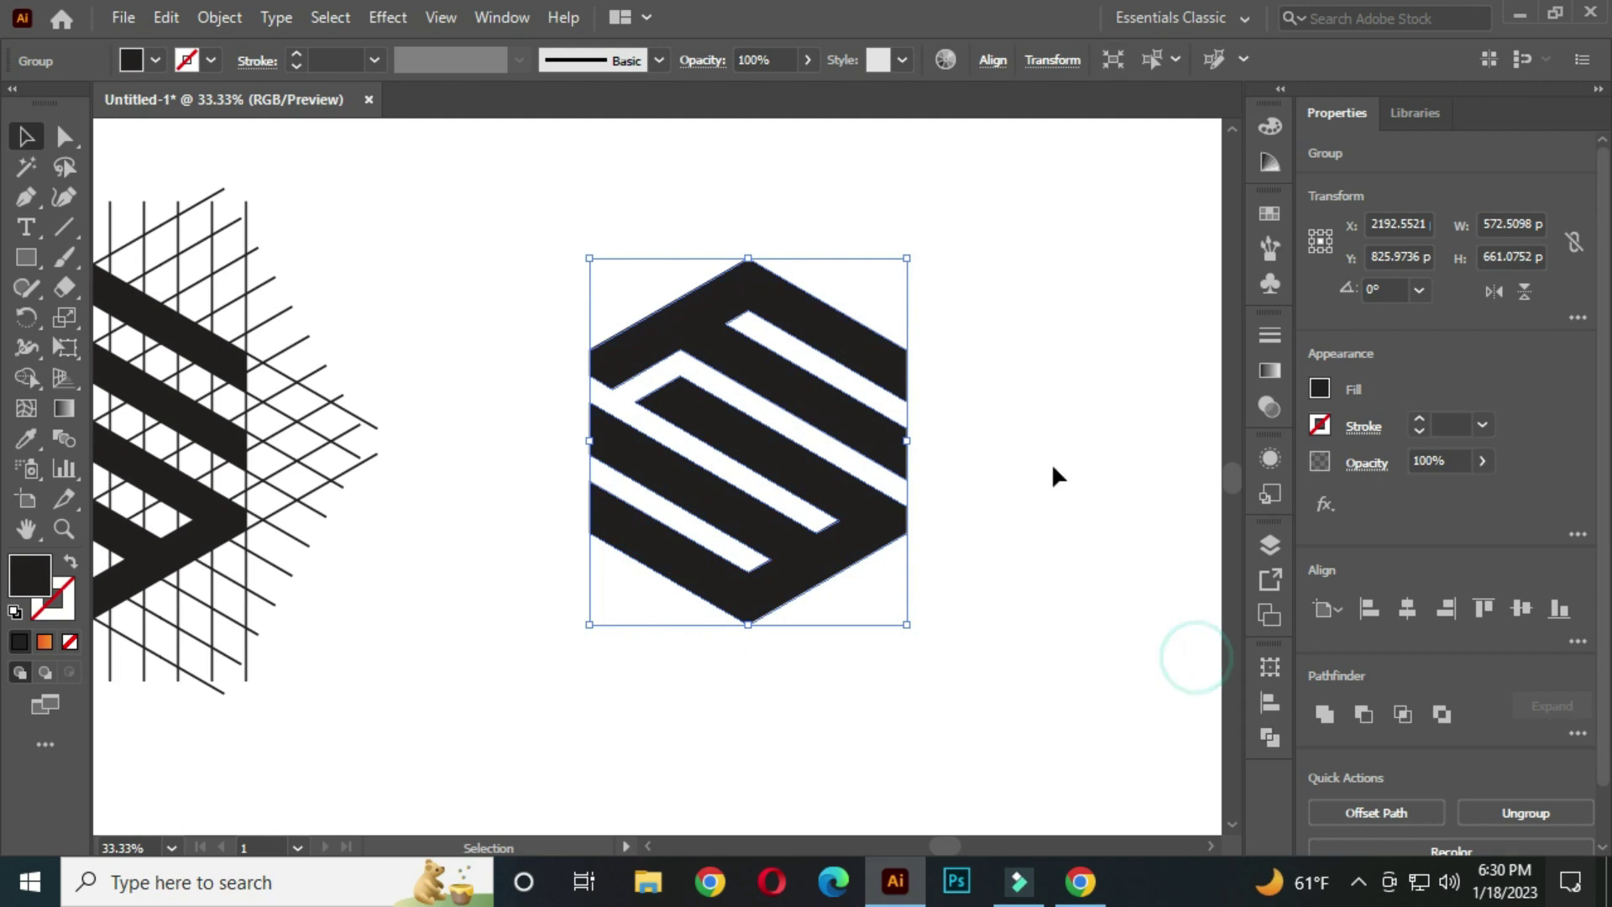
click(1053, 462)
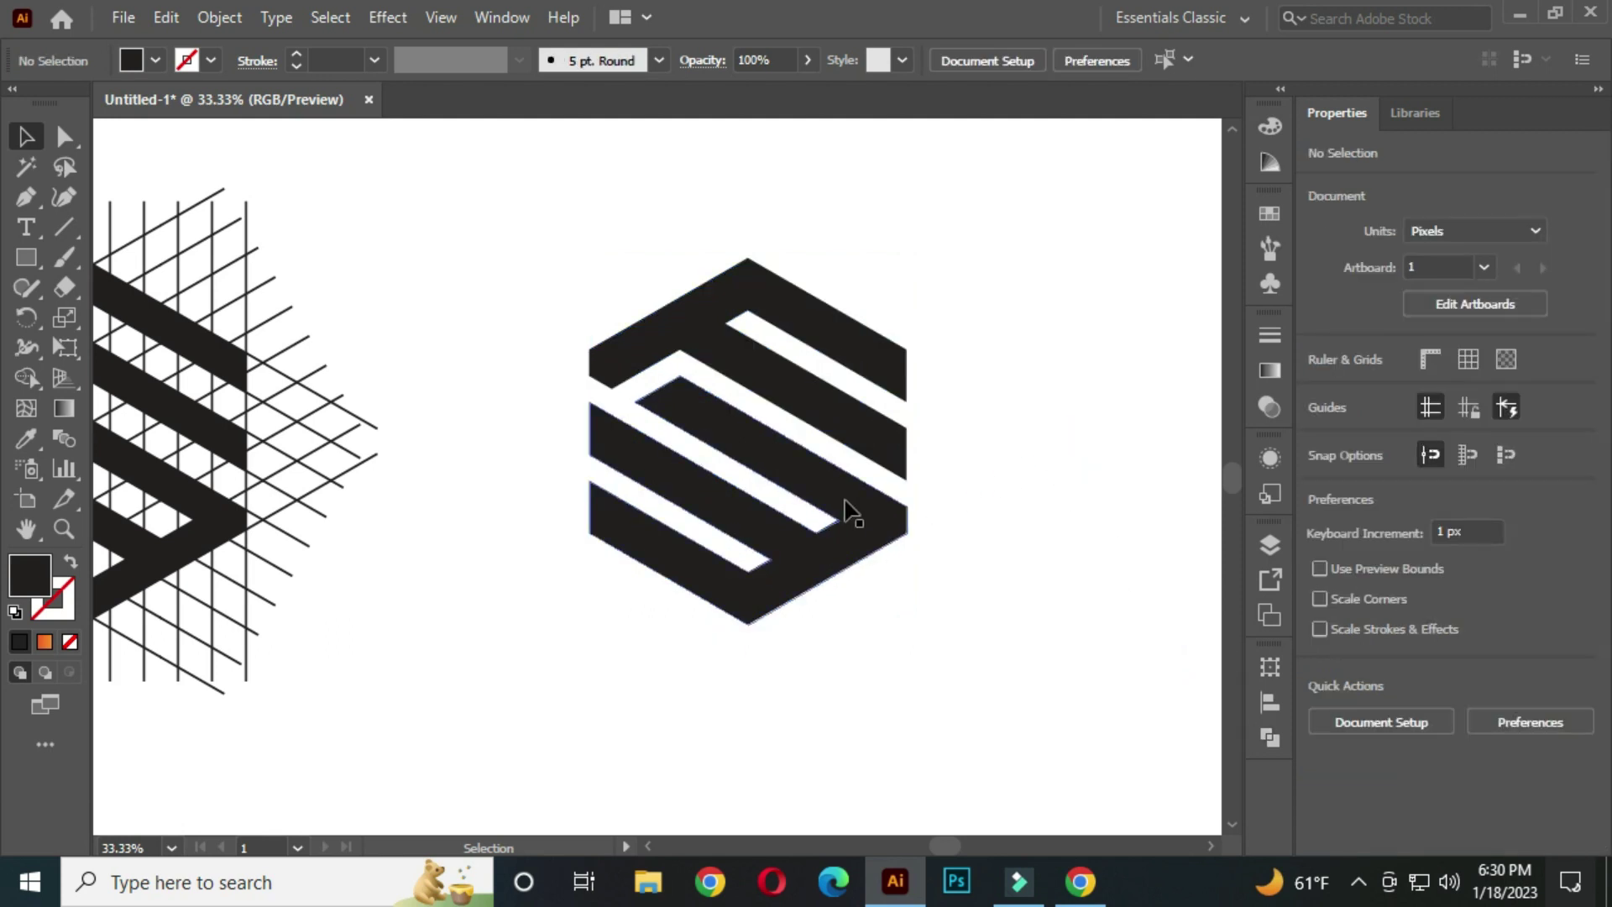
click(824, 496)
click(1068, 408)
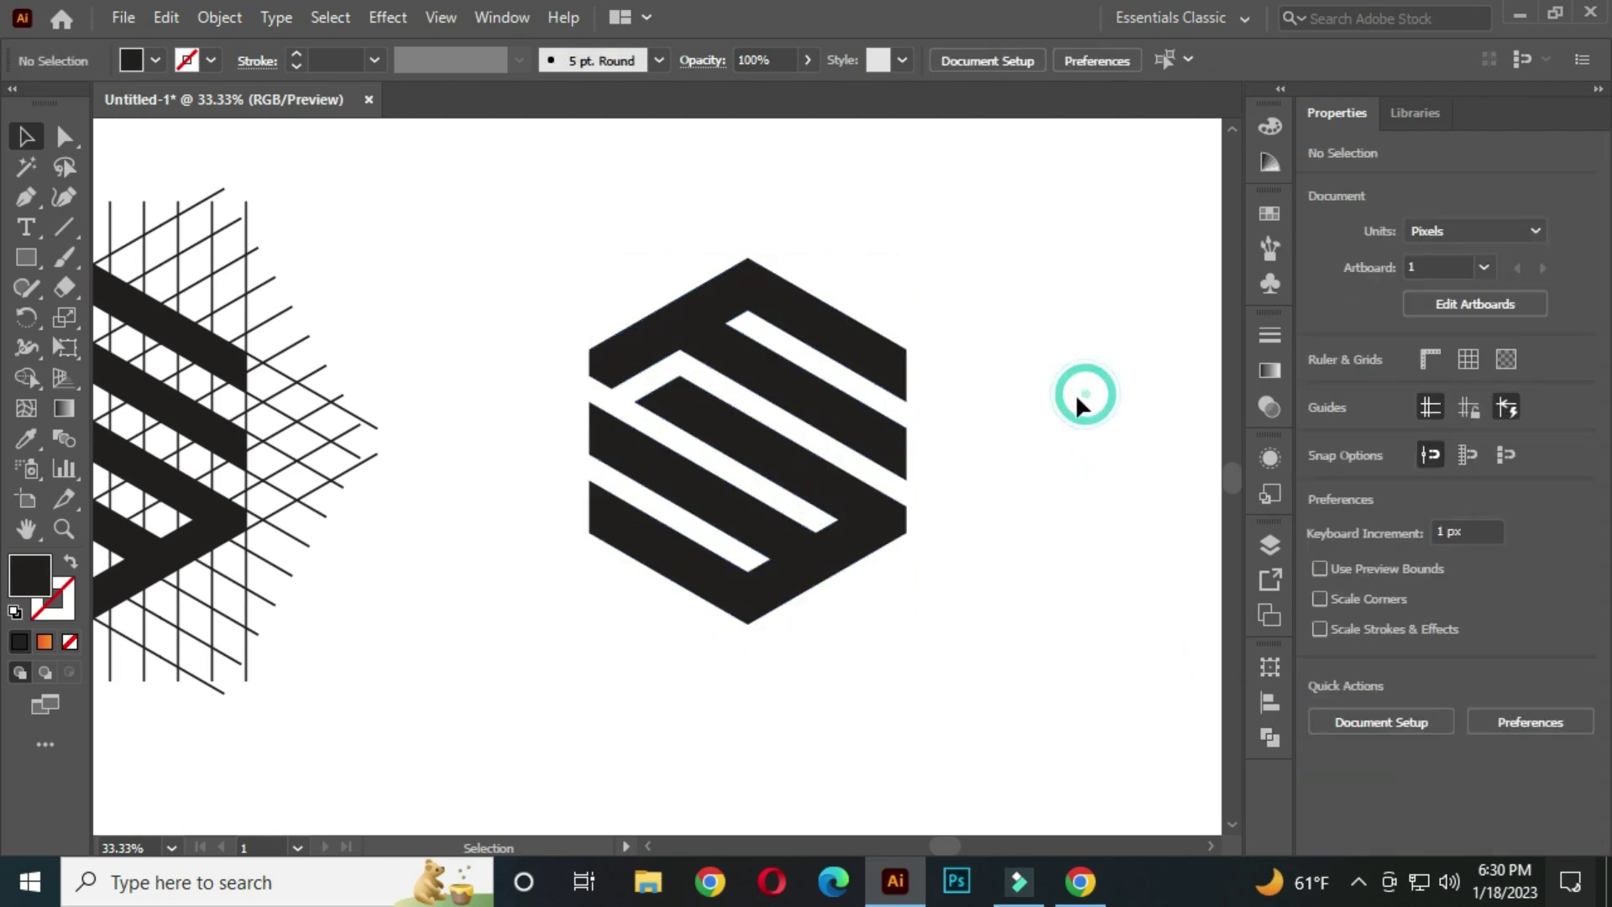